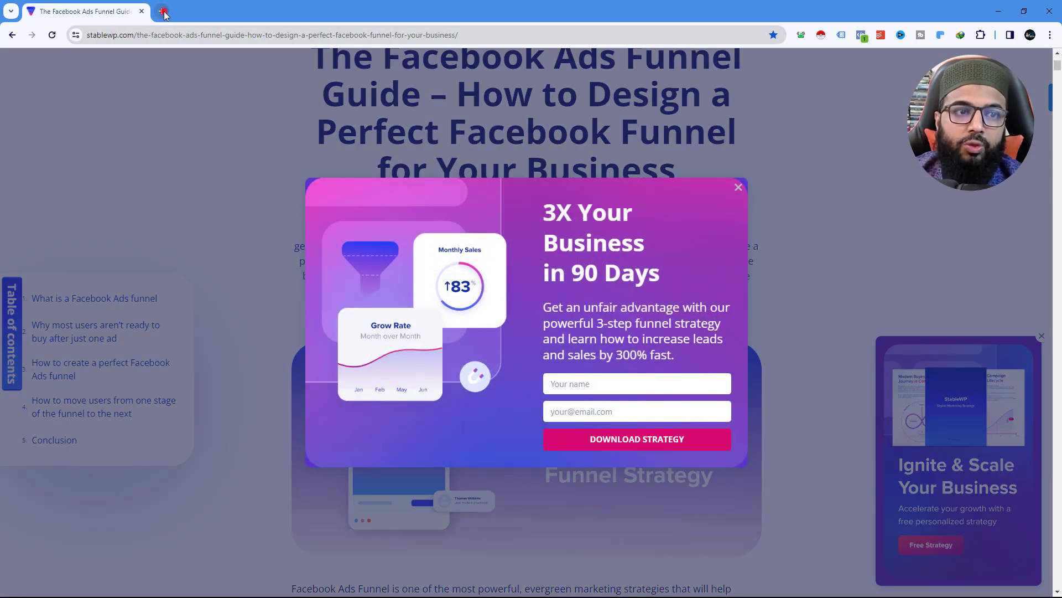
Open Meta Business Suite at business.facebook.com in a new browser tab.
click(162, 11)
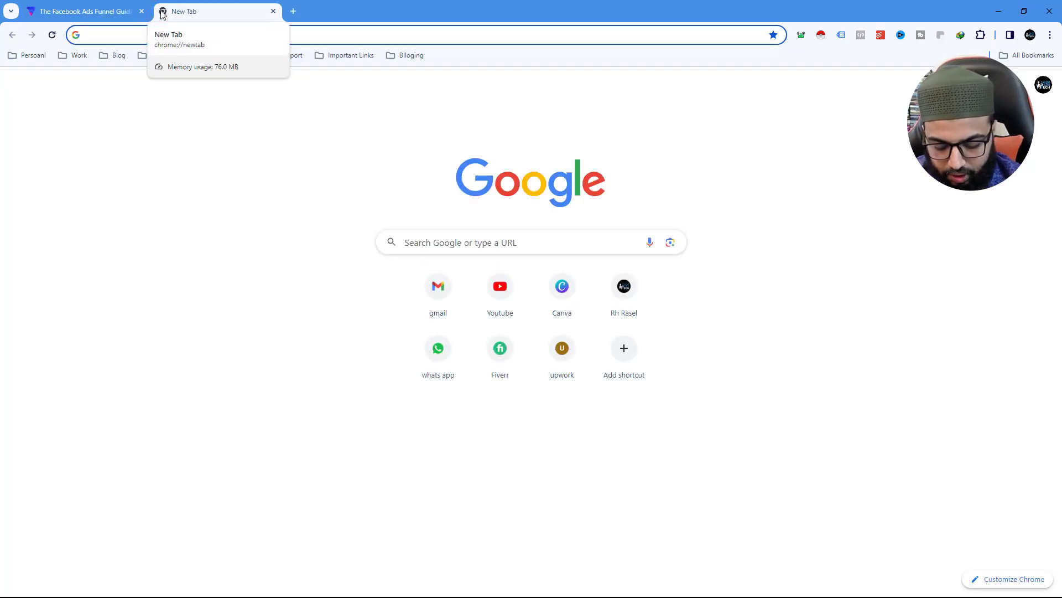
text(busi)
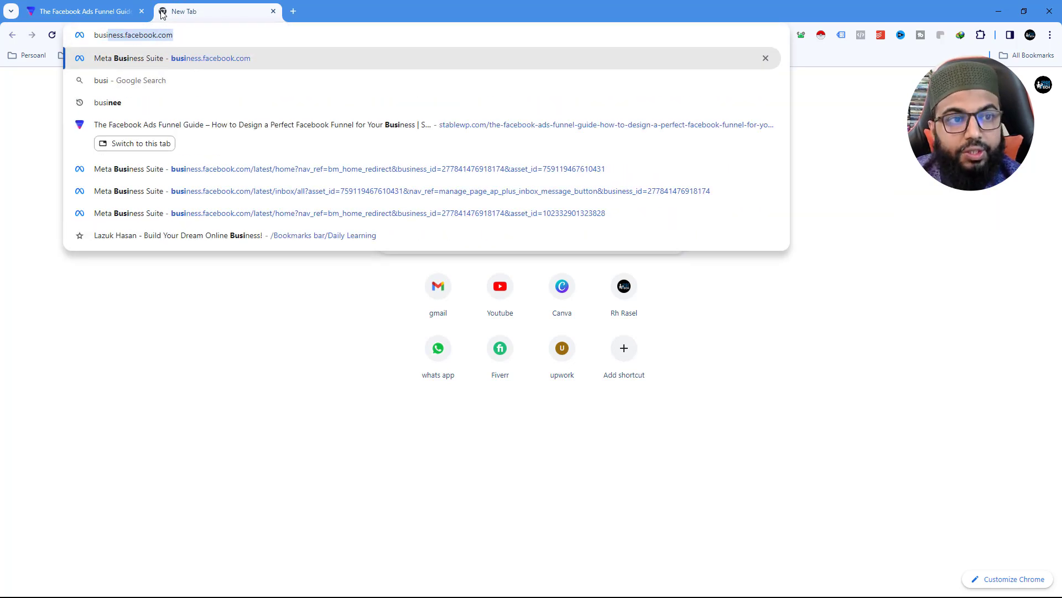
key(Return)
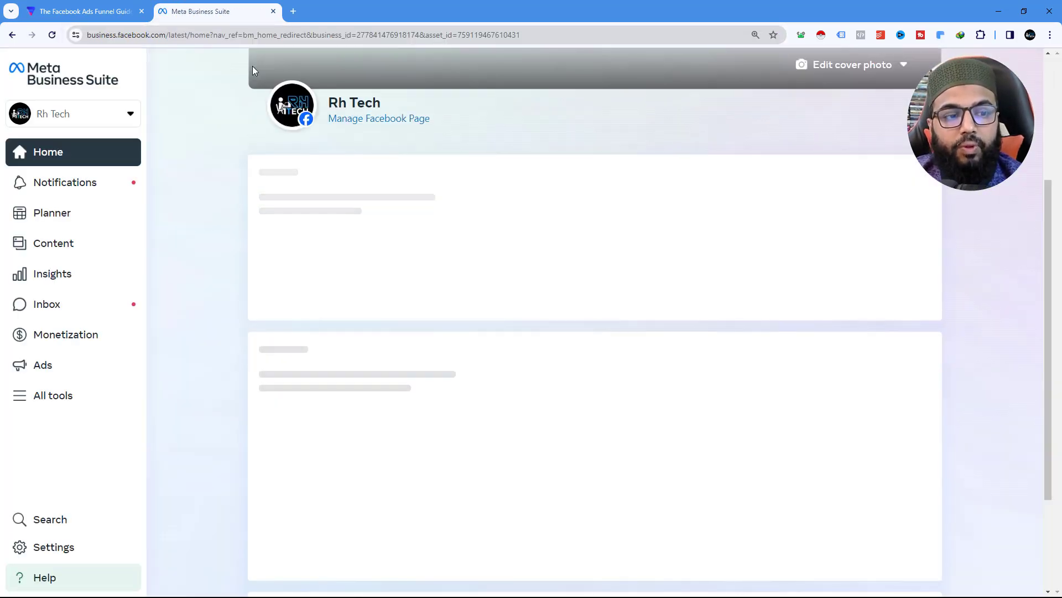
Go from the business account's settings to the full Business settings page and launch Ads Manager from its tools list.
click(71, 546)
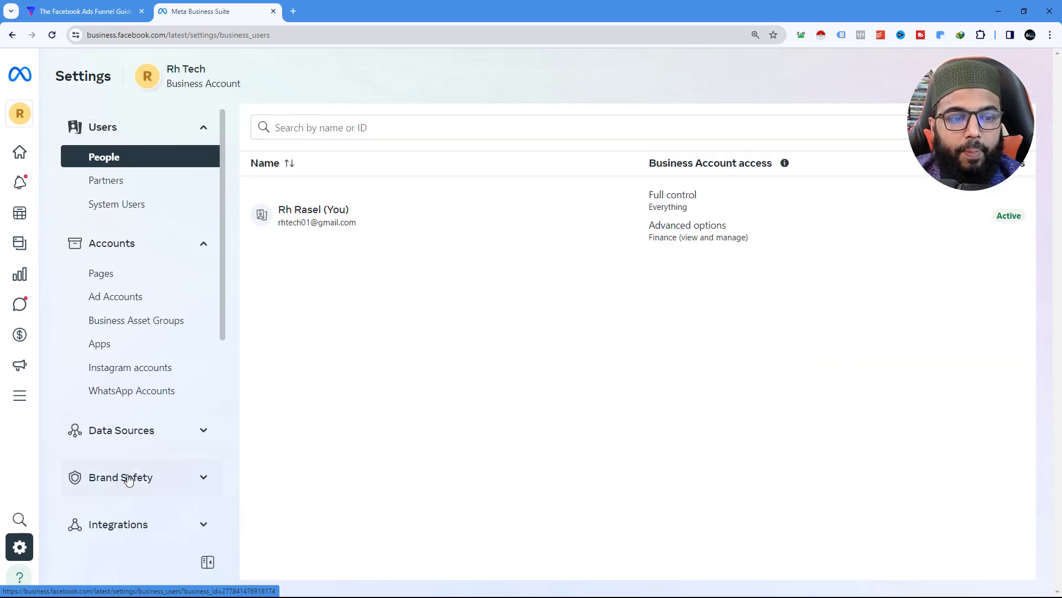
scroll(159, 456, down, 7)
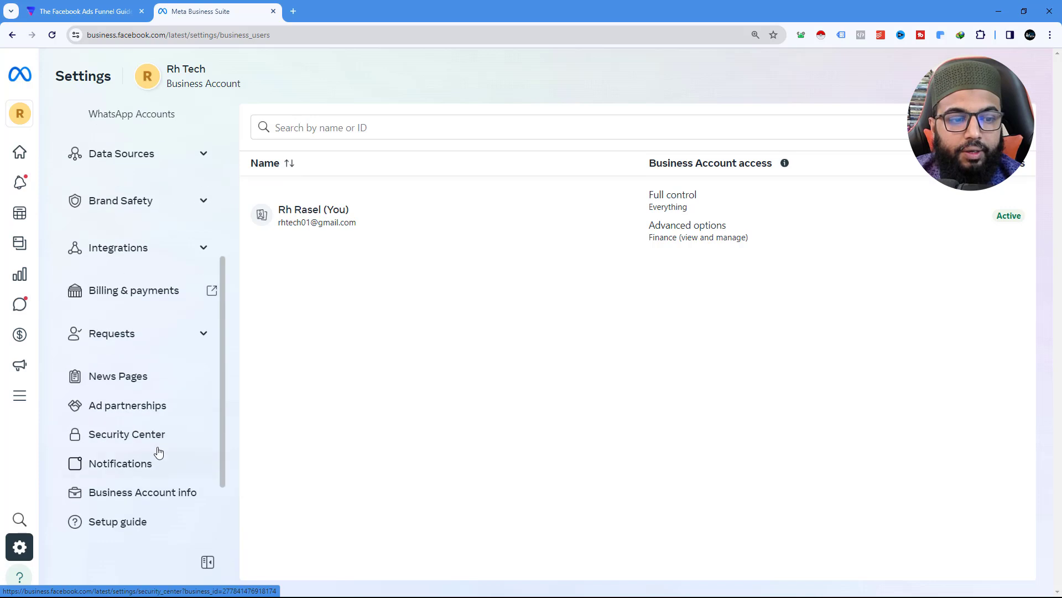
click(159, 475)
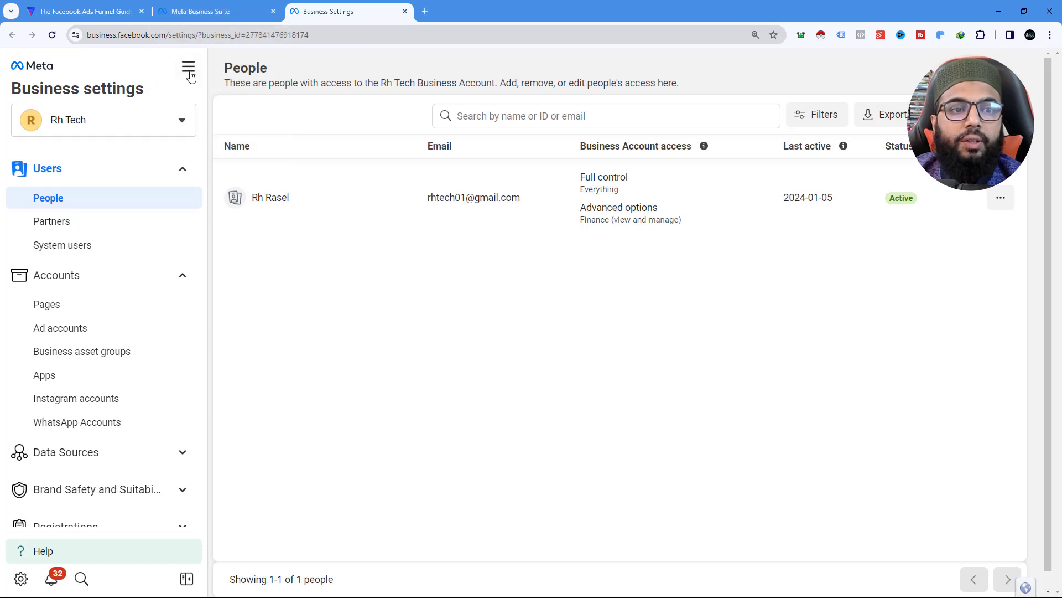
click(189, 70)
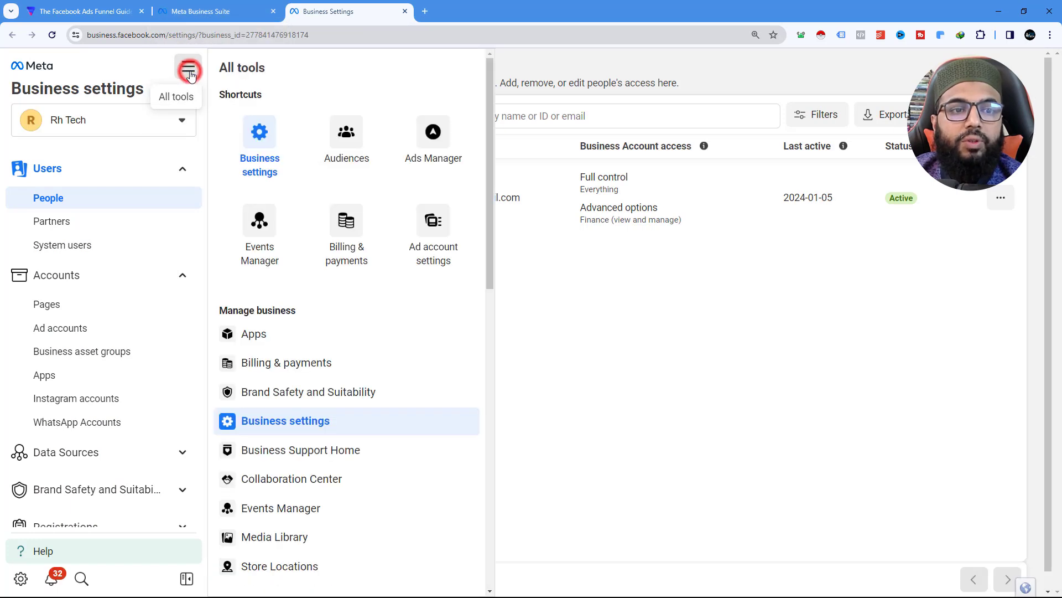
click(428, 145)
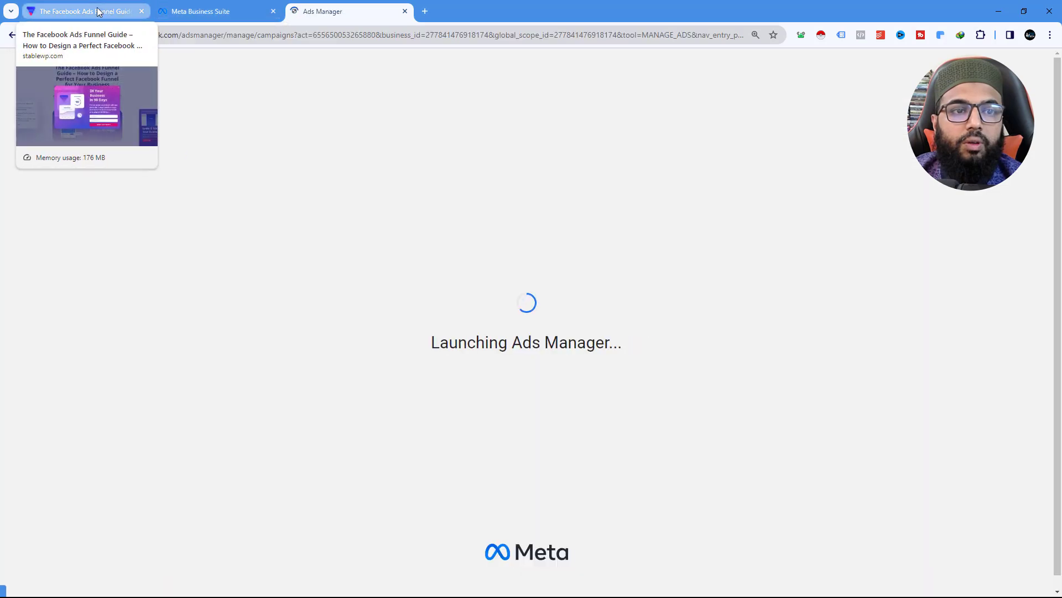
Move the Facebook Ads Funnel Guide tab to the end of the browser tabs and close the Meta Business Suite tab.
drag(100, 11, 298, 6)
click(191, 11)
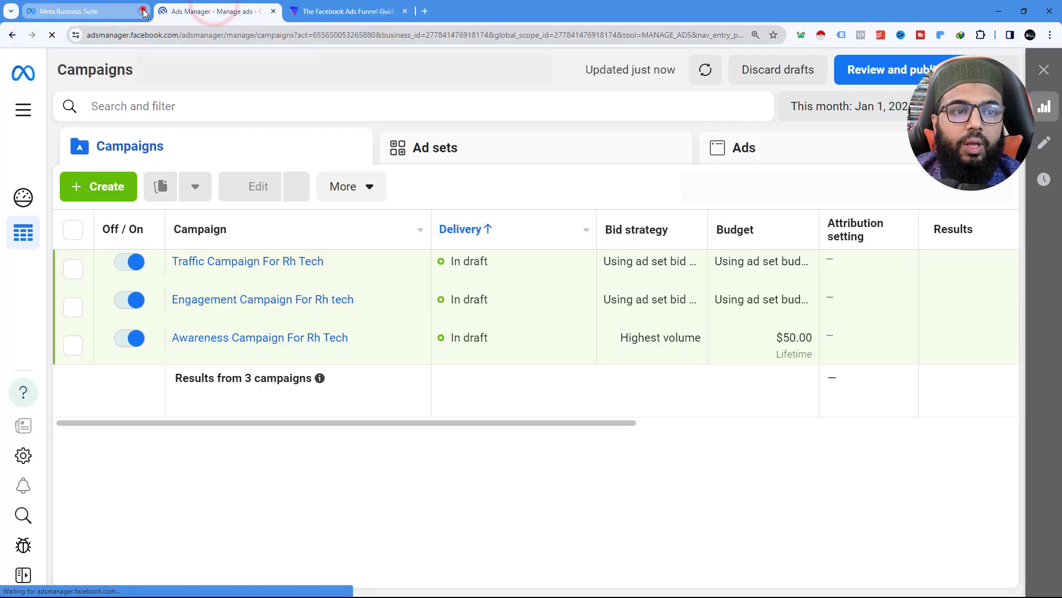
click(142, 11)
Start a new auction campaign with the Sales objective and continue to the campaign setup choice.
click(104, 187)
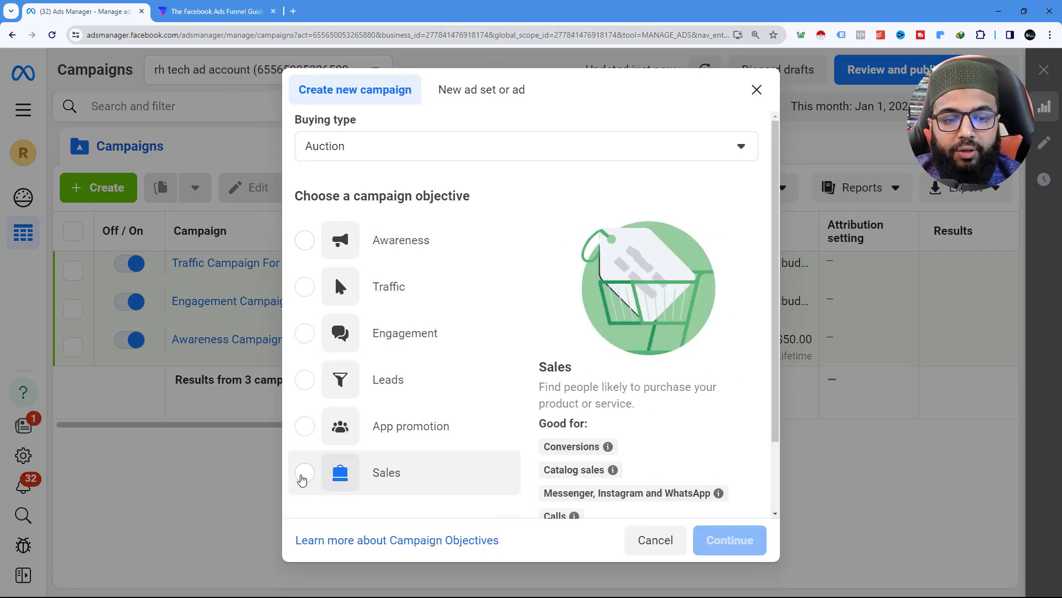
click(304, 473)
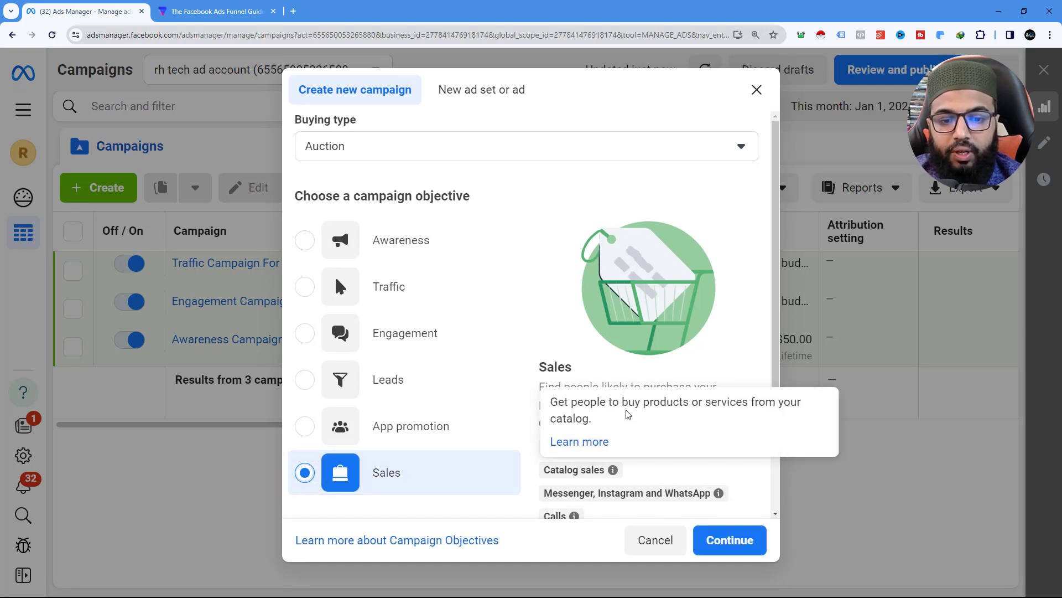
scroll(772, 230, down, 2)
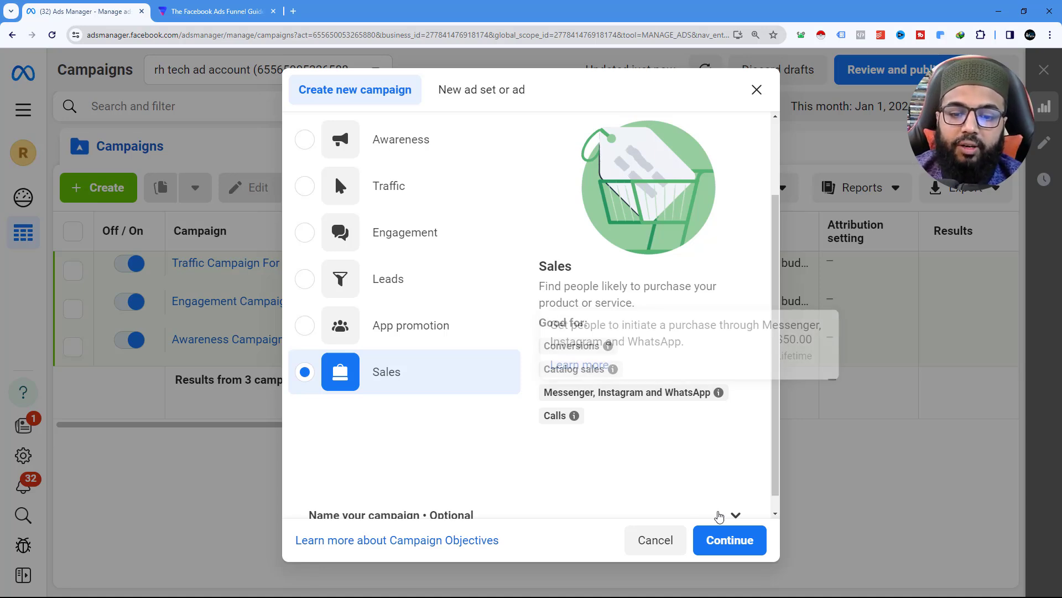
click(728, 538)
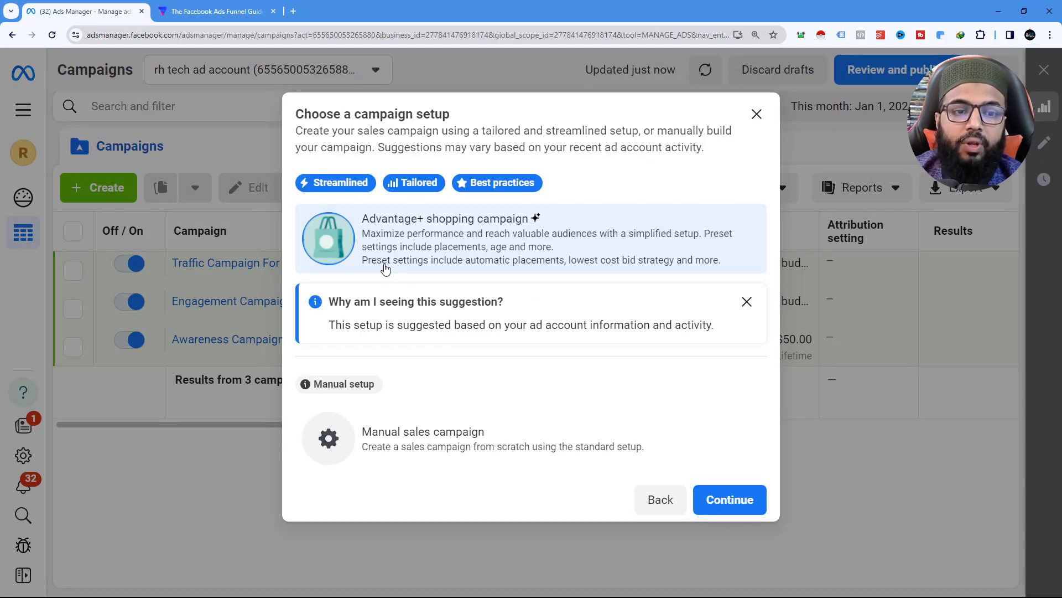
Choose the Manual sales campaign setup and create the campaign draft.
mouse_move(415, 185)
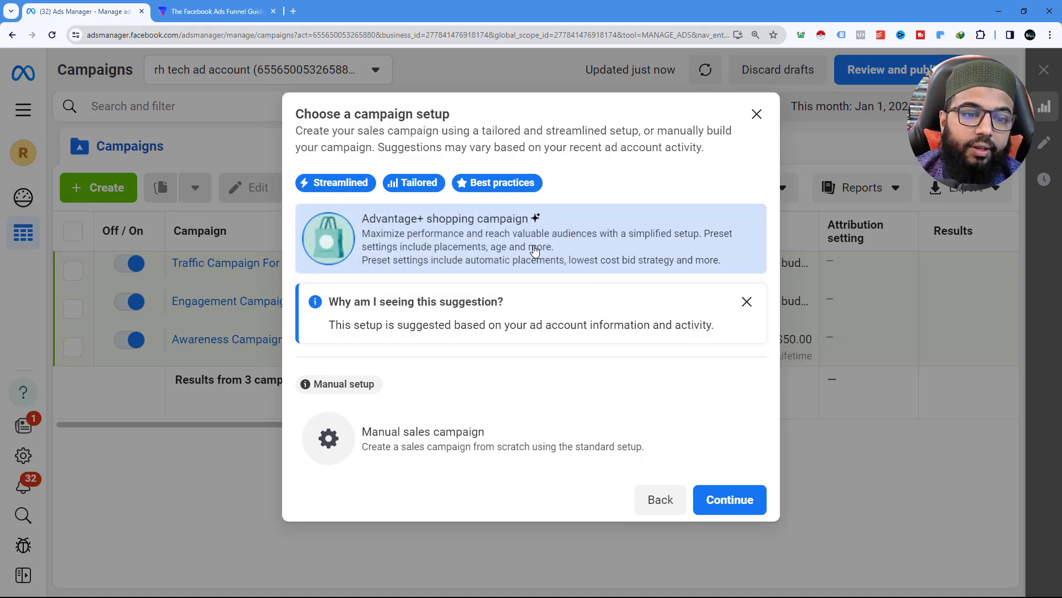
click(414, 437)
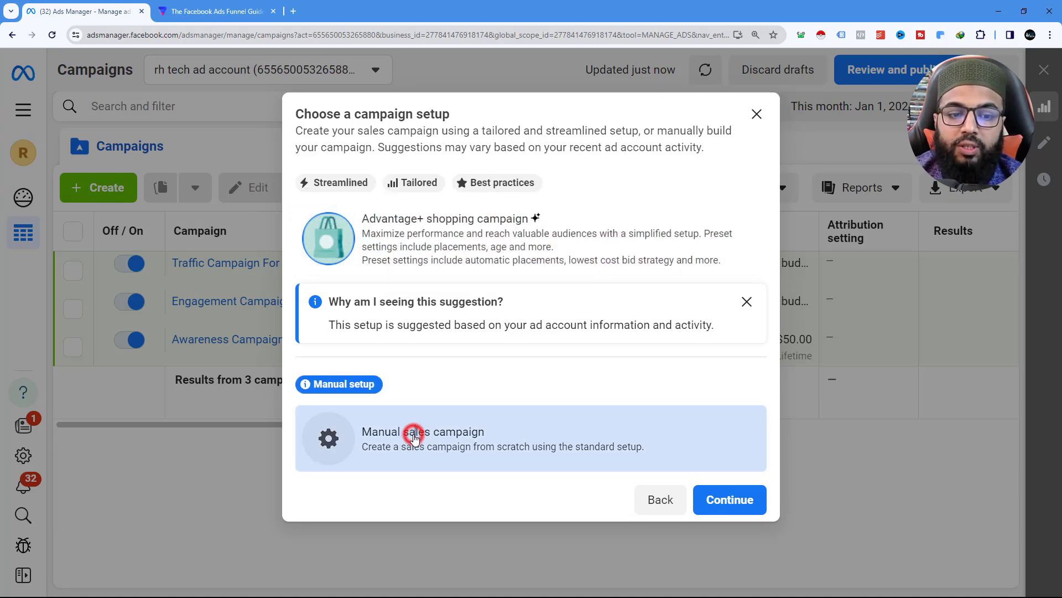
click(722, 498)
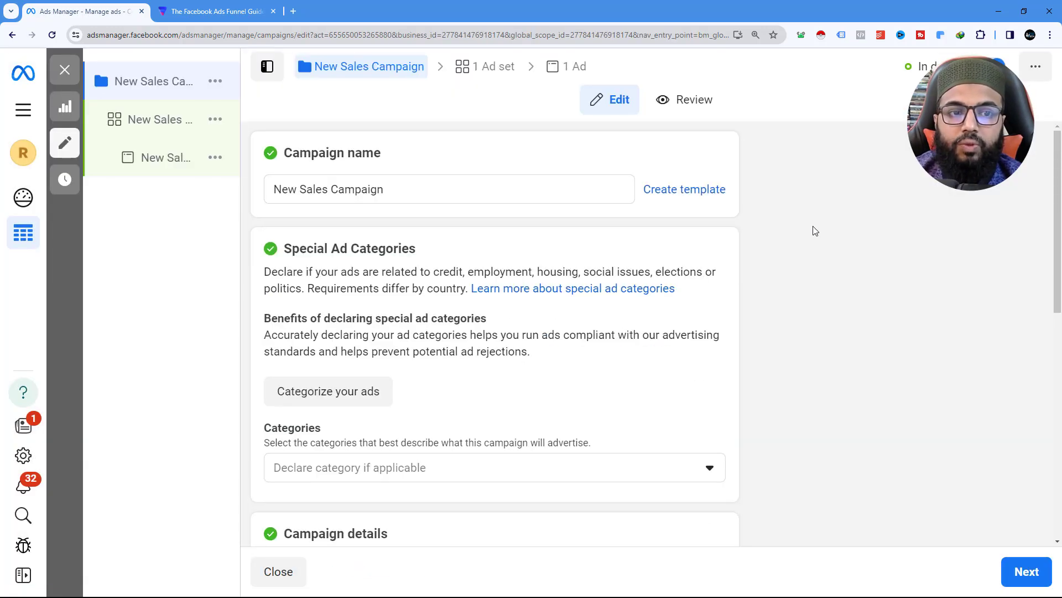
Rename the campaign as Sales Campaign For Rh tech.
mouse_move(213, 104)
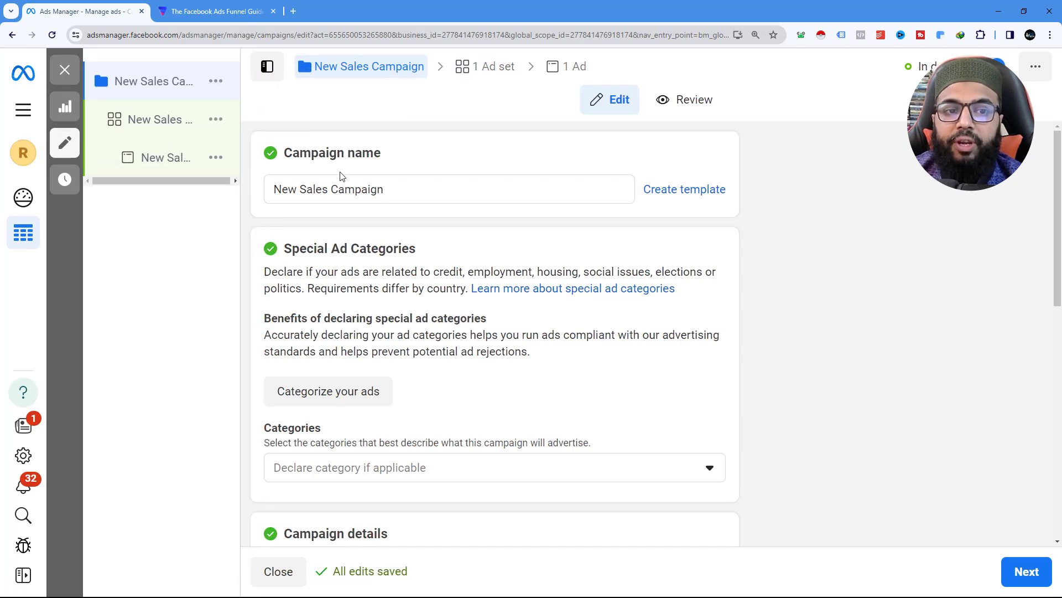
drag(295, 191, 221, 190)
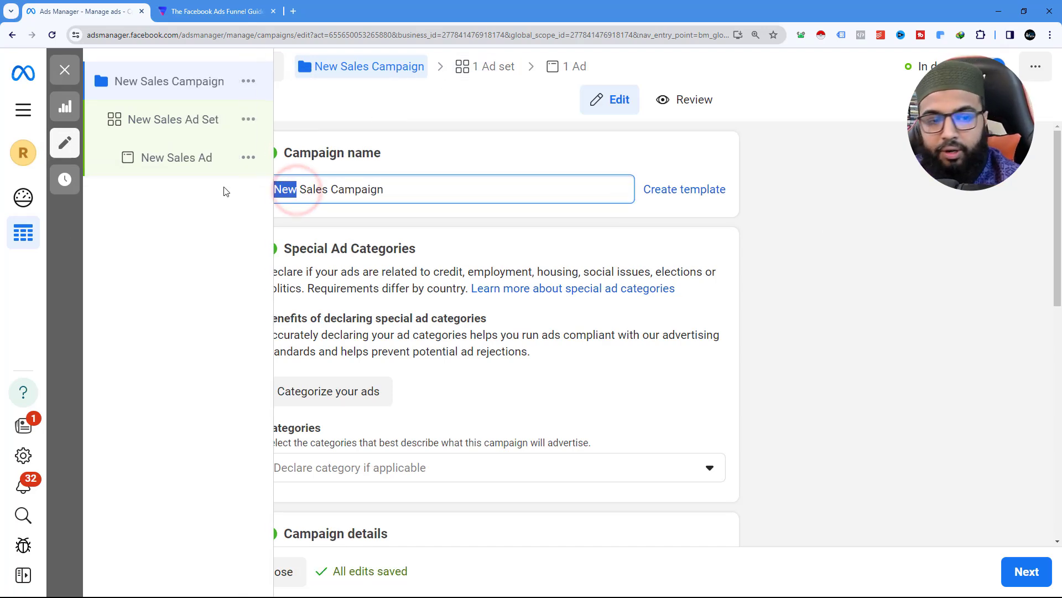
key(BackSpace)
click(362, 190)
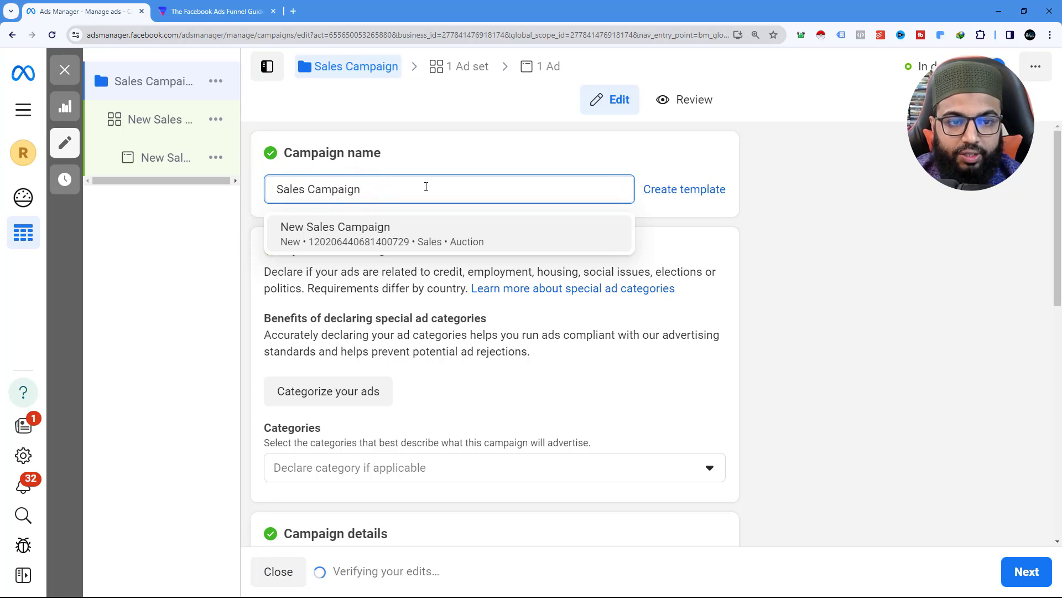
text(For Rh tech)
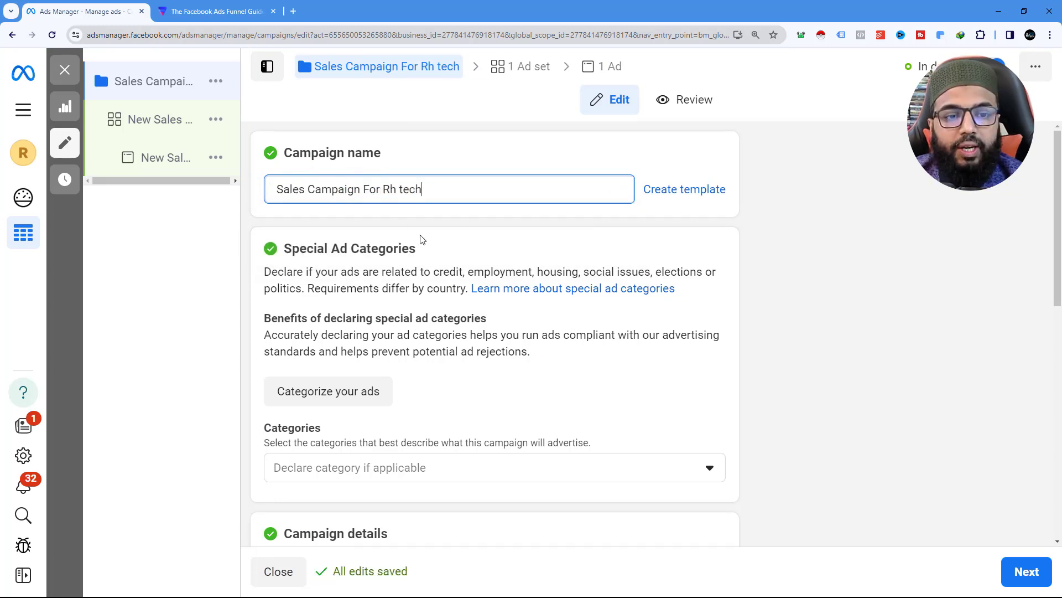
Review the special ad categories, the campaign objective choices, and the catalog, A/B test and budget settings of the campaign.
scroll(460, 229, down, 3)
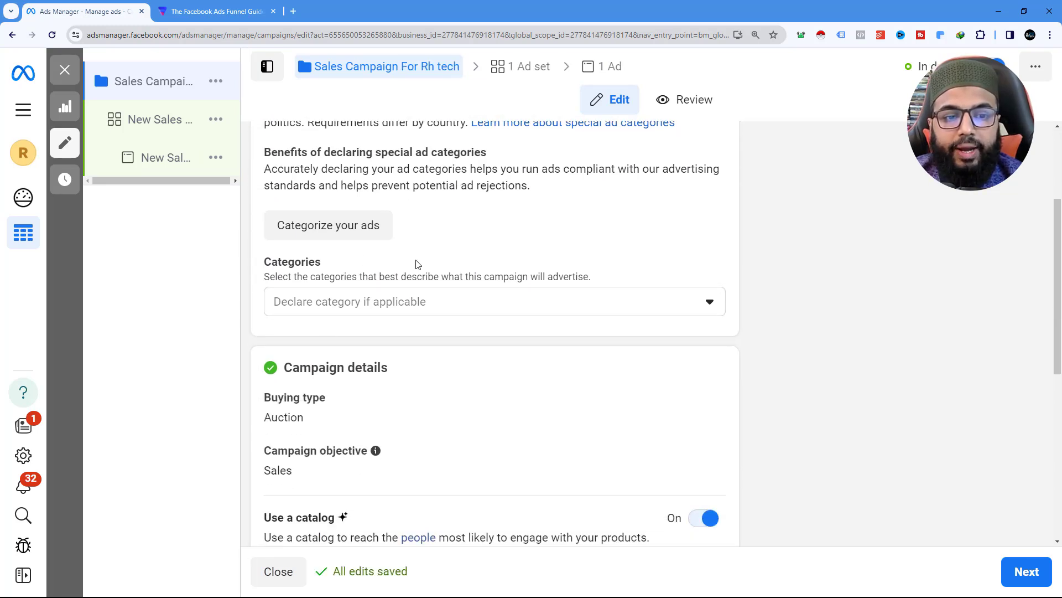
click(354, 305)
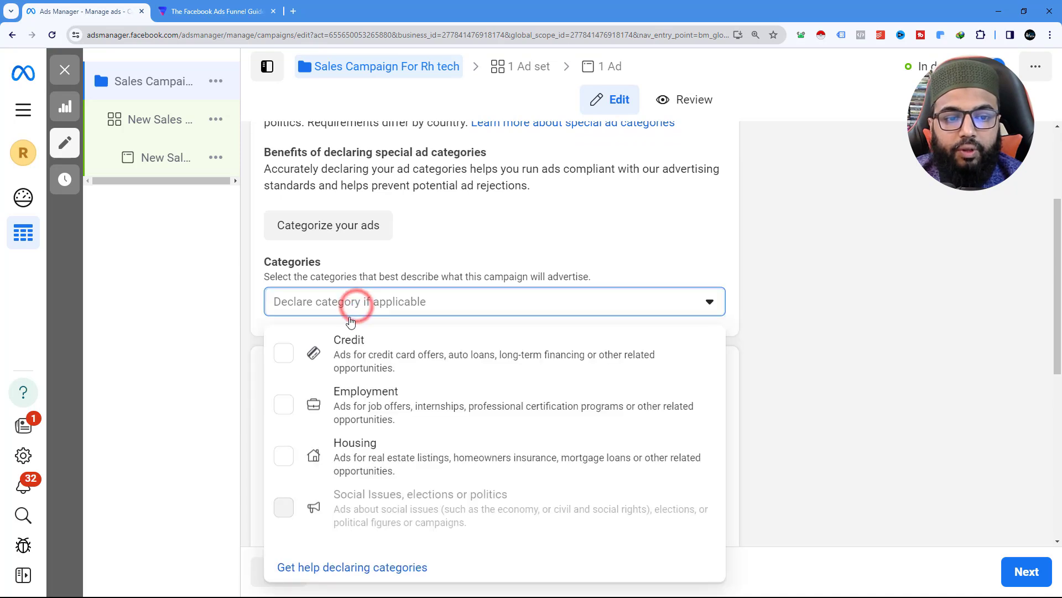
click(760, 231)
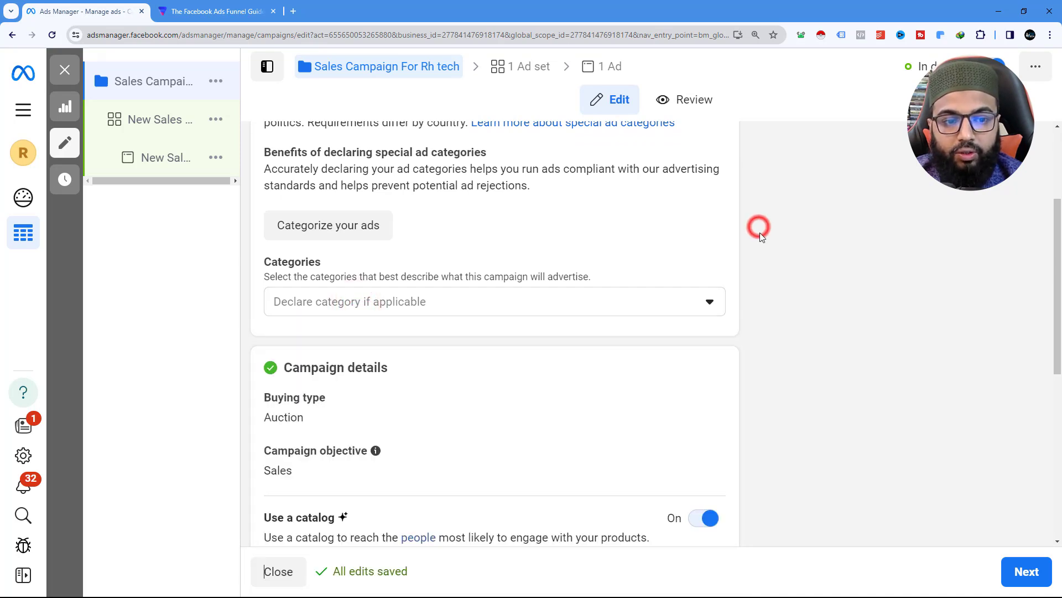
scroll(752, 235, down, 3)
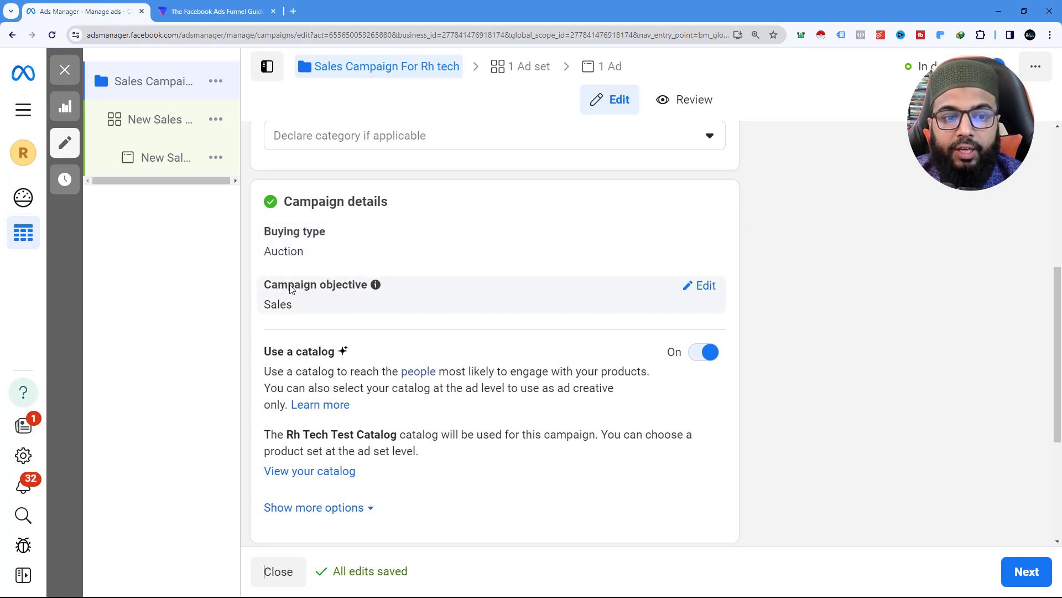
click(712, 286)
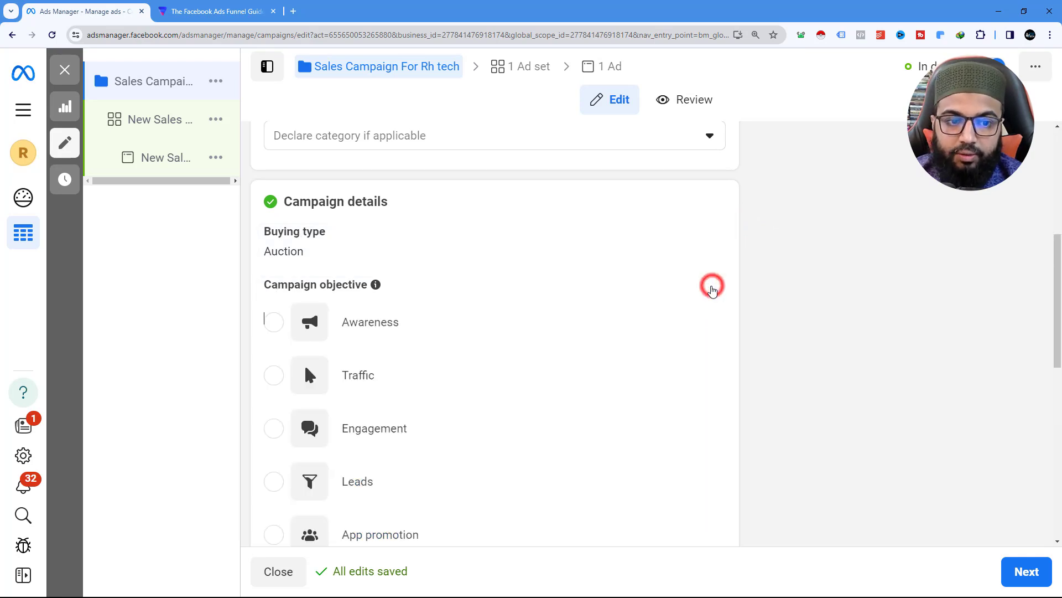
scroll(540, 343, down, 3)
scroll(730, 313, down, 7)
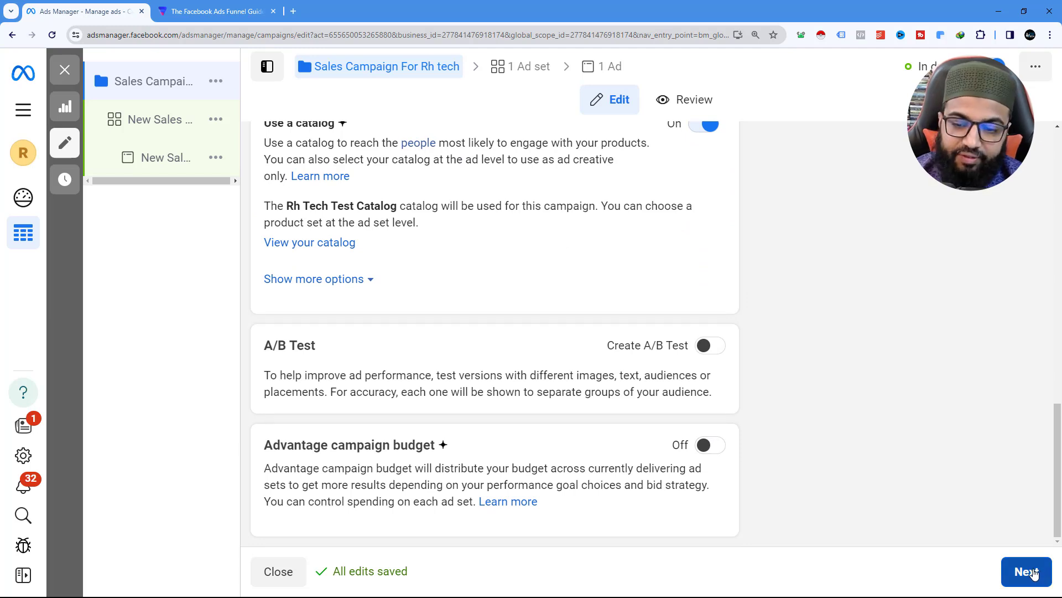
Proceed to the ad set level and rename the ad set as Sales Ad Set For Rh Tech.
click(1033, 572)
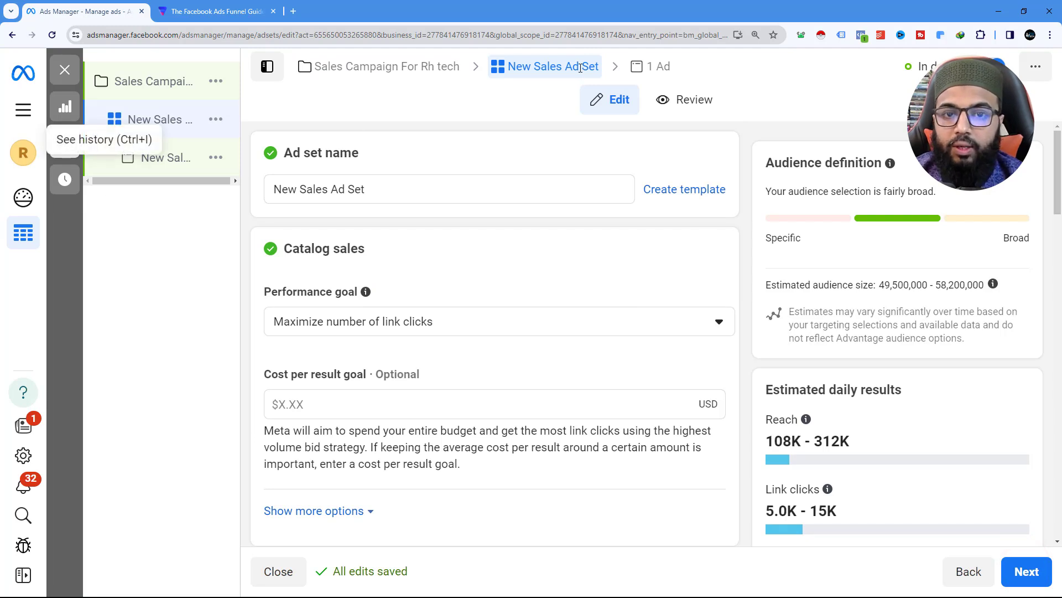
click(296, 190)
drag(297, 189, 249, 195)
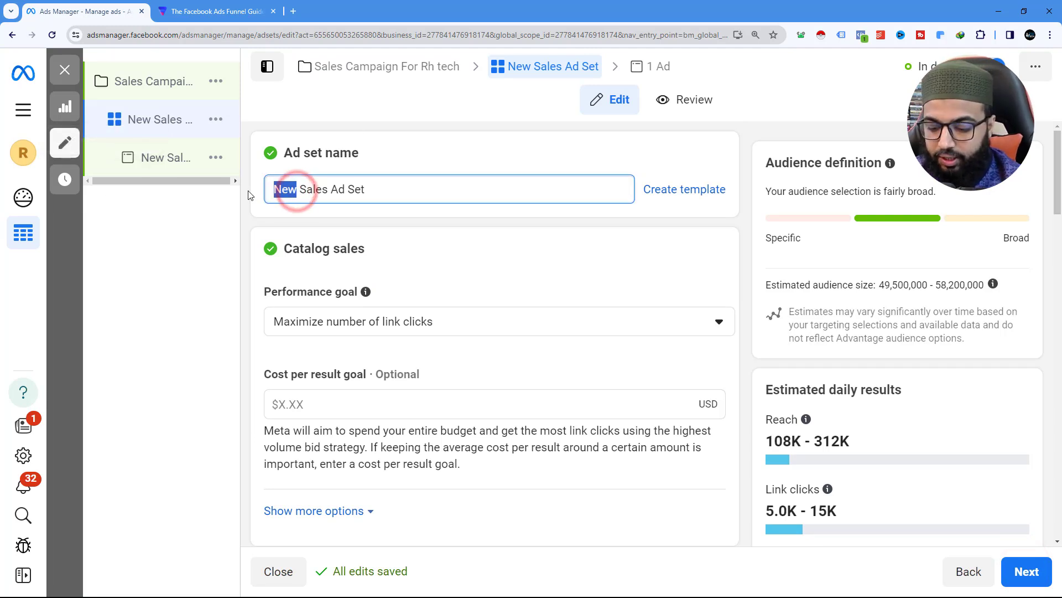
key(BackSpace)
click(348, 189)
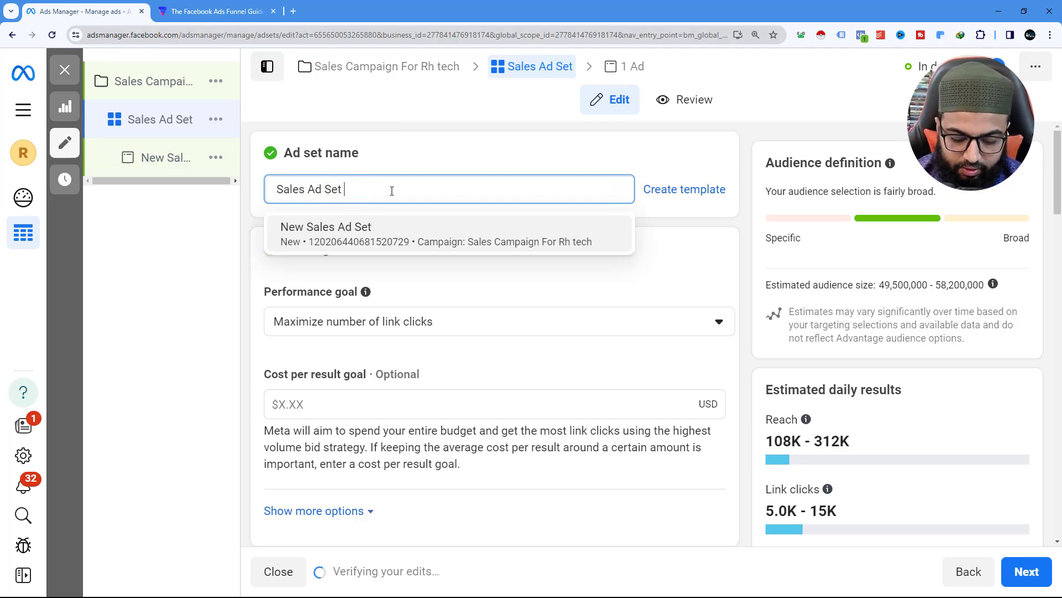
text(For Rh Tec)
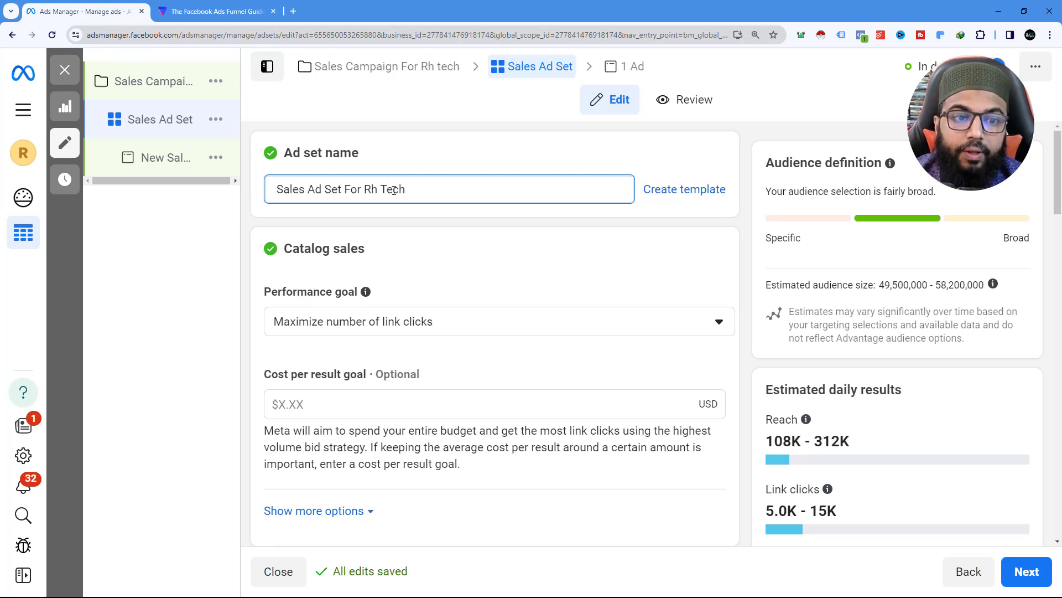
text(h)
Set the ad set's performance goal to Maximize number of conversions and view the explanation of the conversion event.
scroll(329, 246, down, 2)
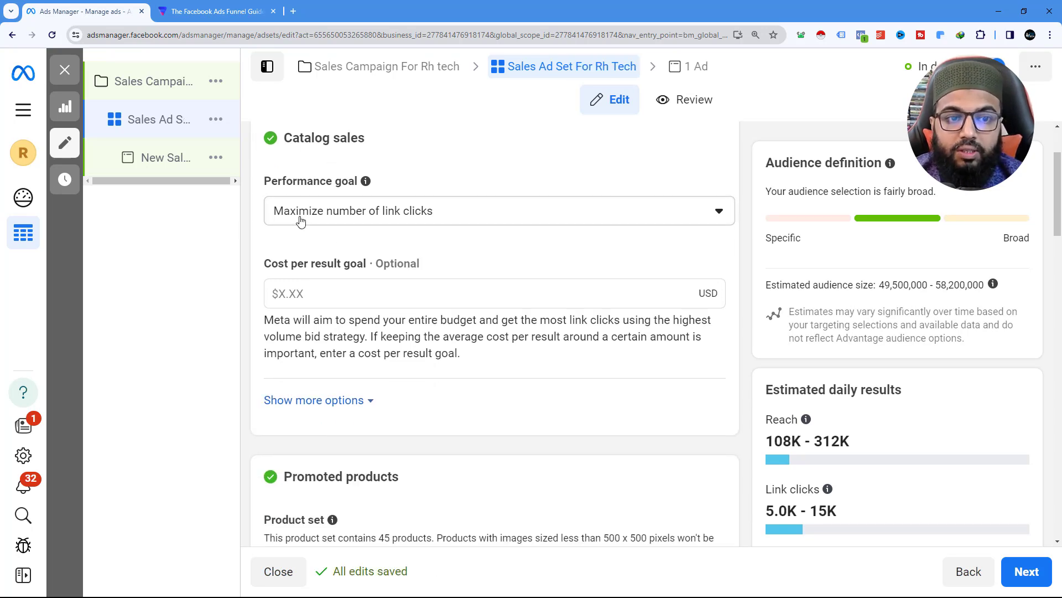
scroll(384, 230, up, 1)
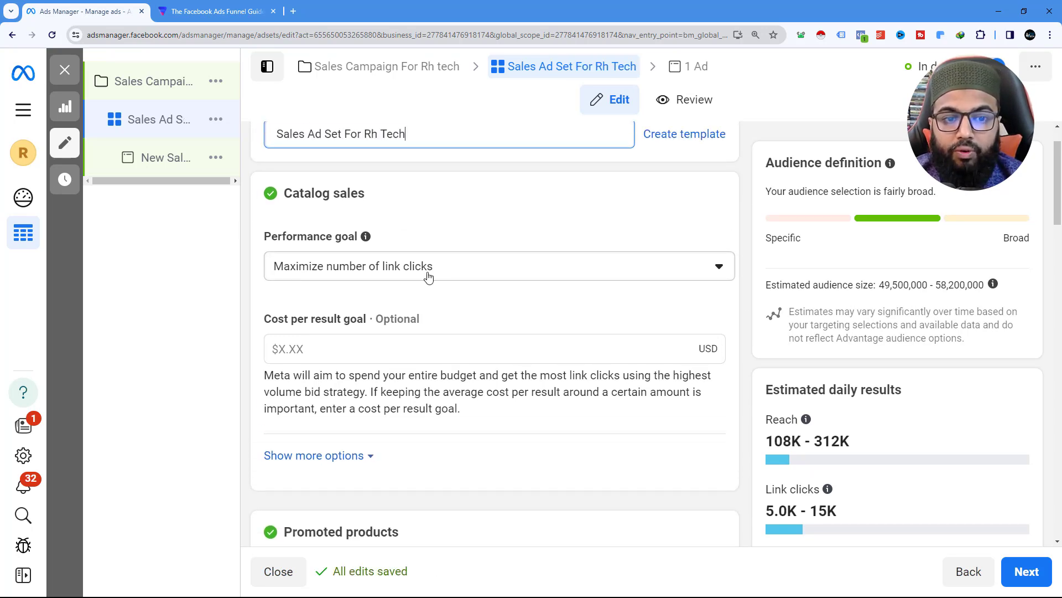
click(429, 273)
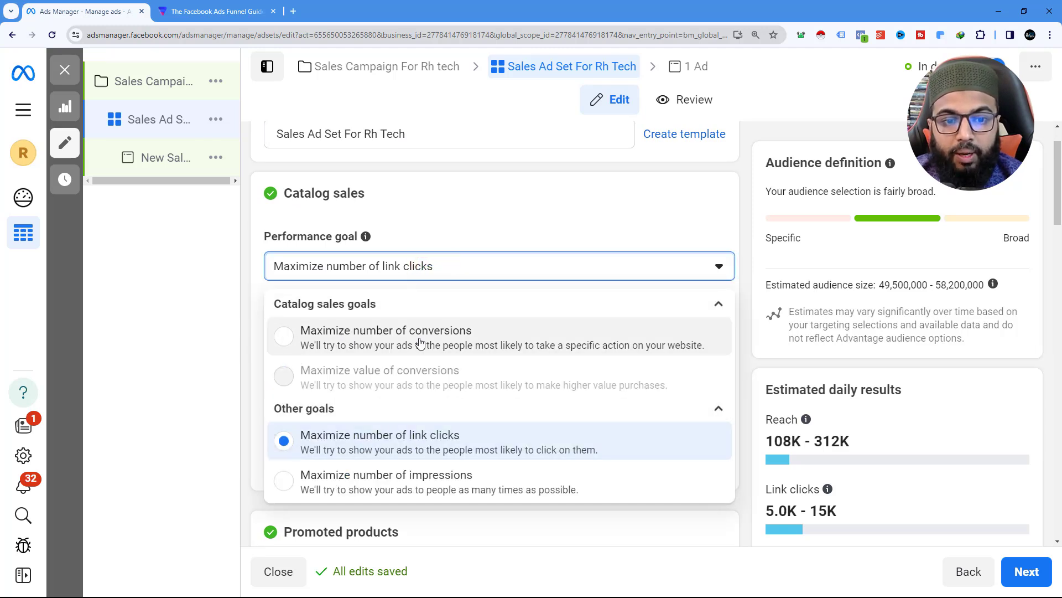
click(284, 338)
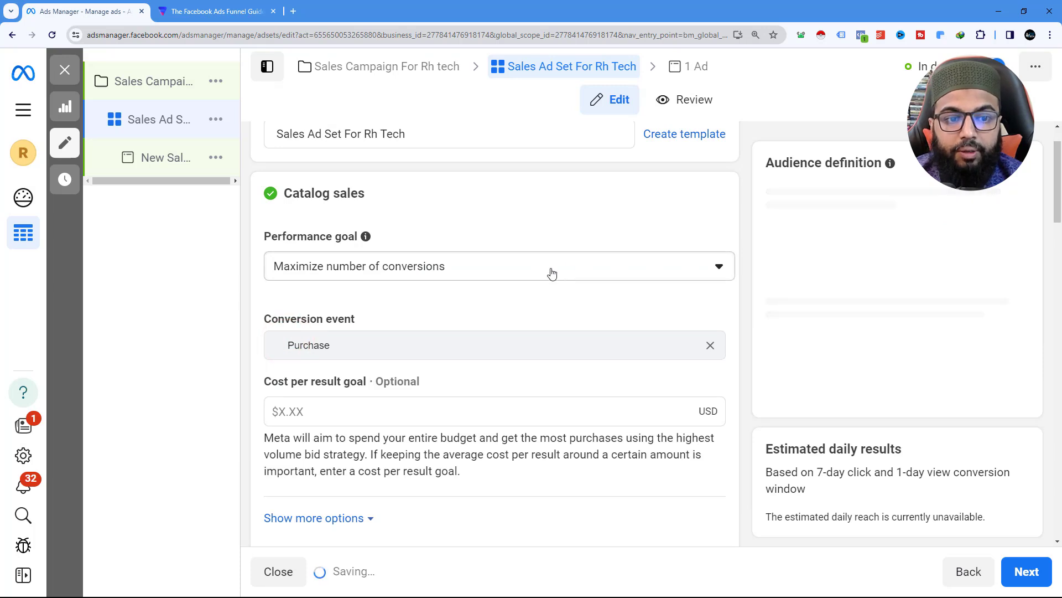
scroll(579, 261, down, 2)
mouse_move(355, 215)
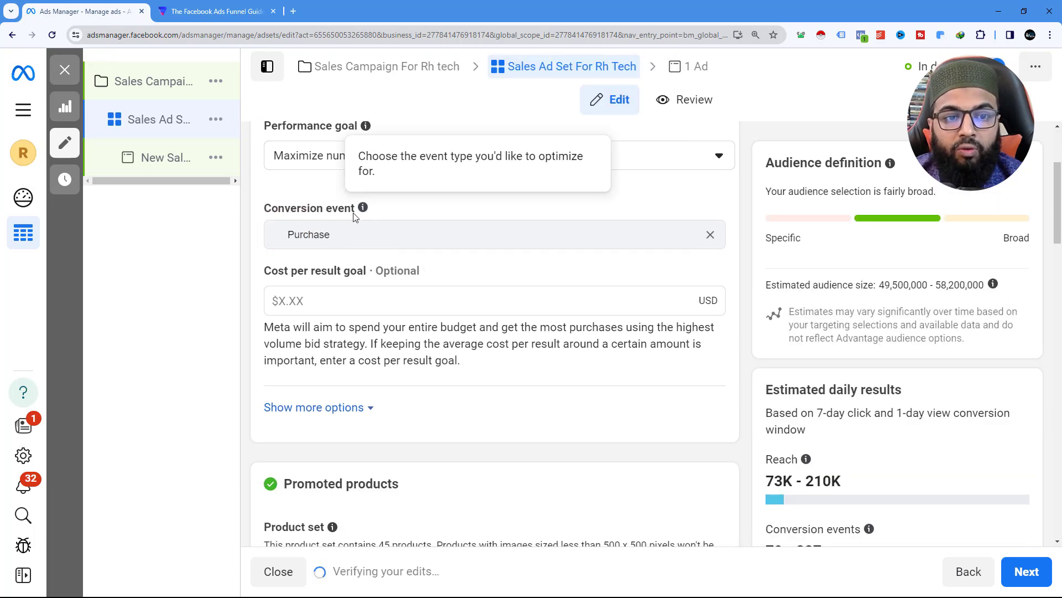
Reveal the additional options below the cost per result goal and review the conversion event, attribution setting, charging and delivery type.
click(390, 236)
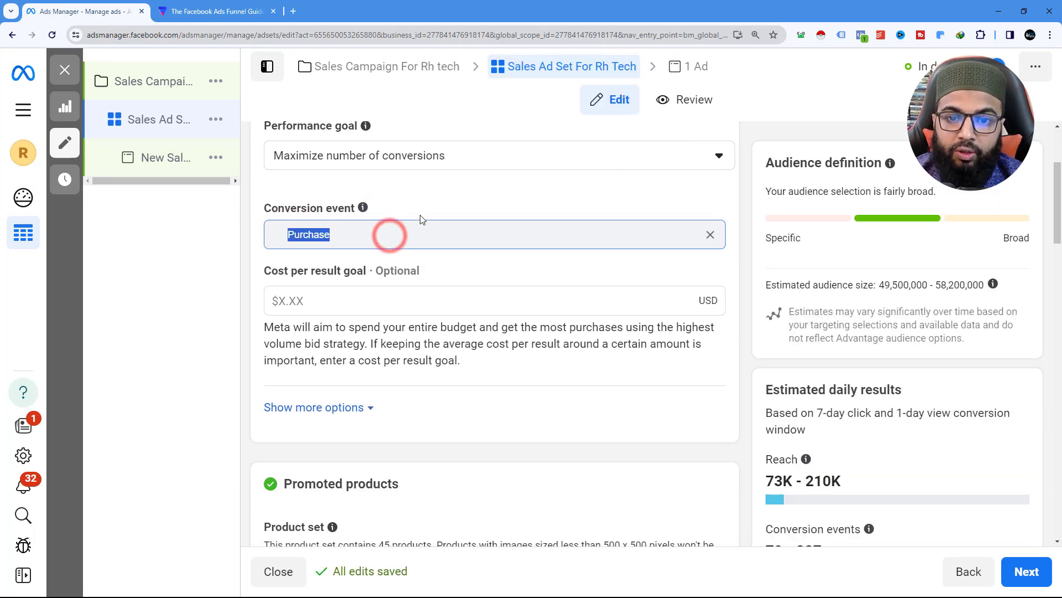
click(459, 206)
scroll(453, 199, down, 1)
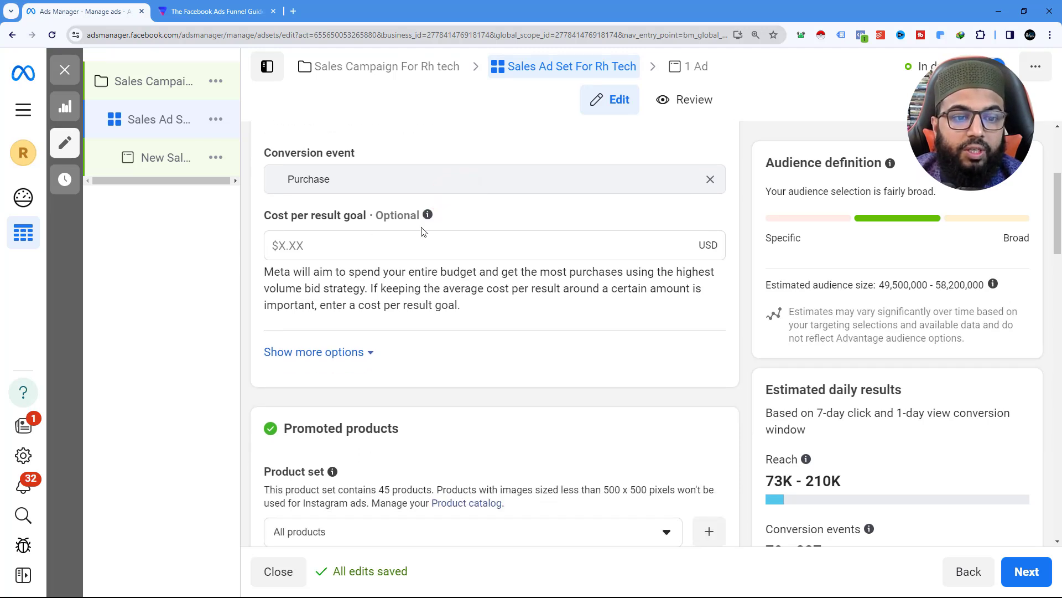
scroll(424, 231, down, 3)
scroll(319, 221, up, 2)
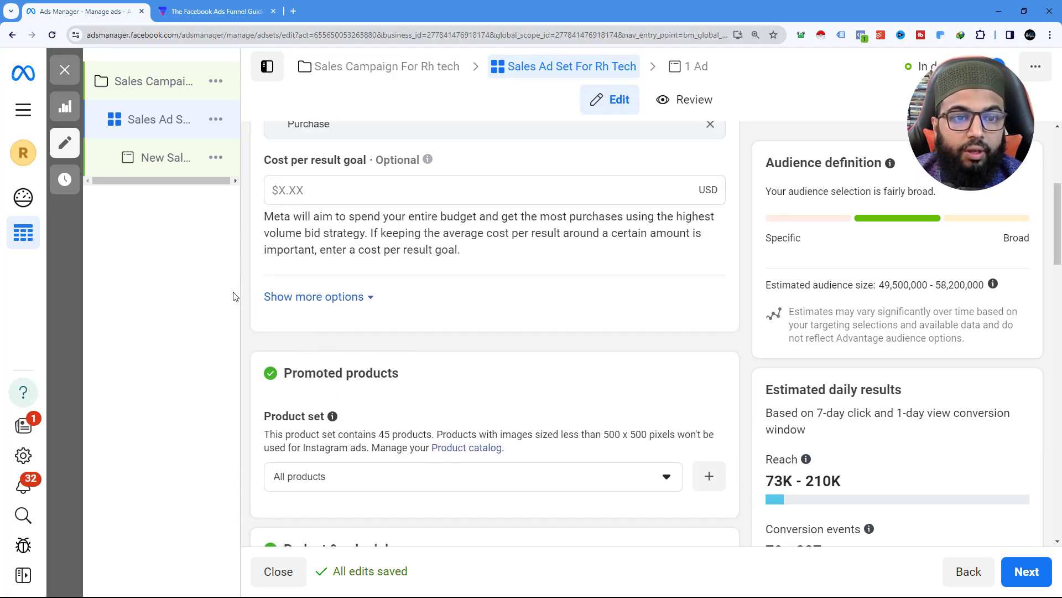
click(355, 296)
scroll(404, 279, down, 1)
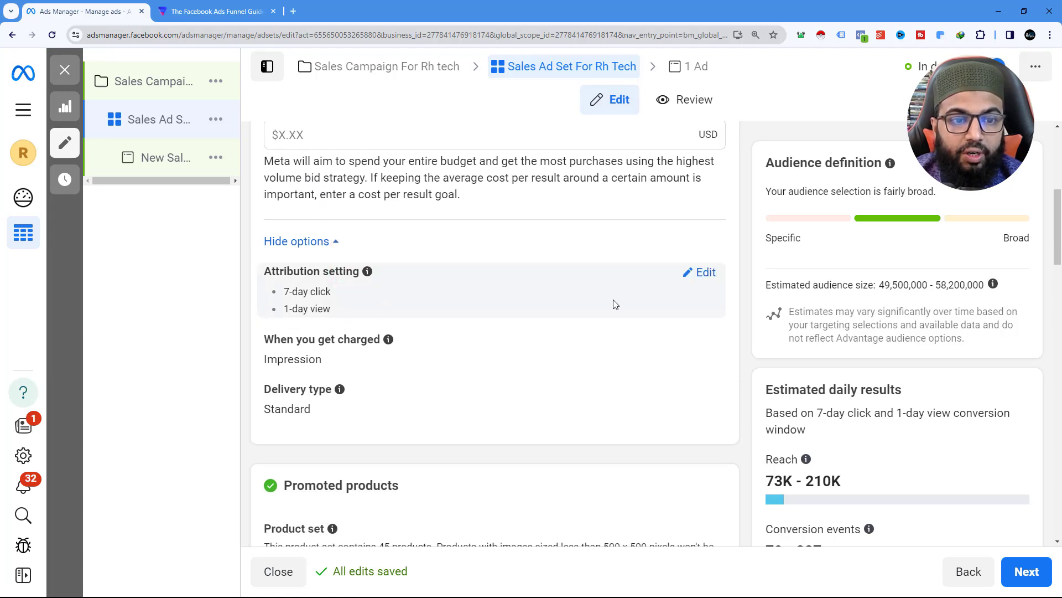
Compare the available product sets under Promoted products and set the ad set's product set to Green.
scroll(615, 304, down, 5)
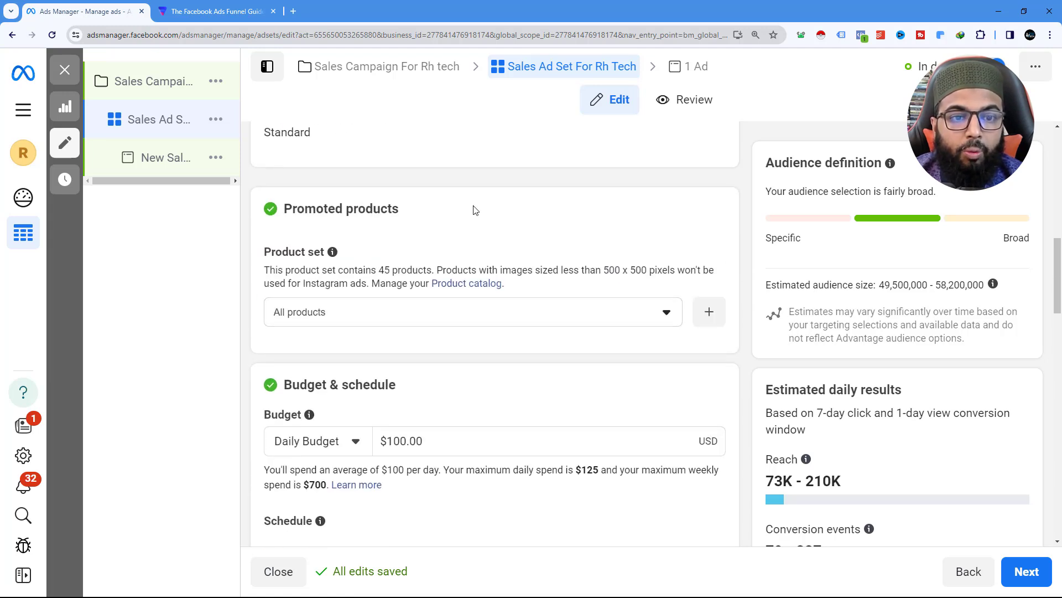
click(616, 312)
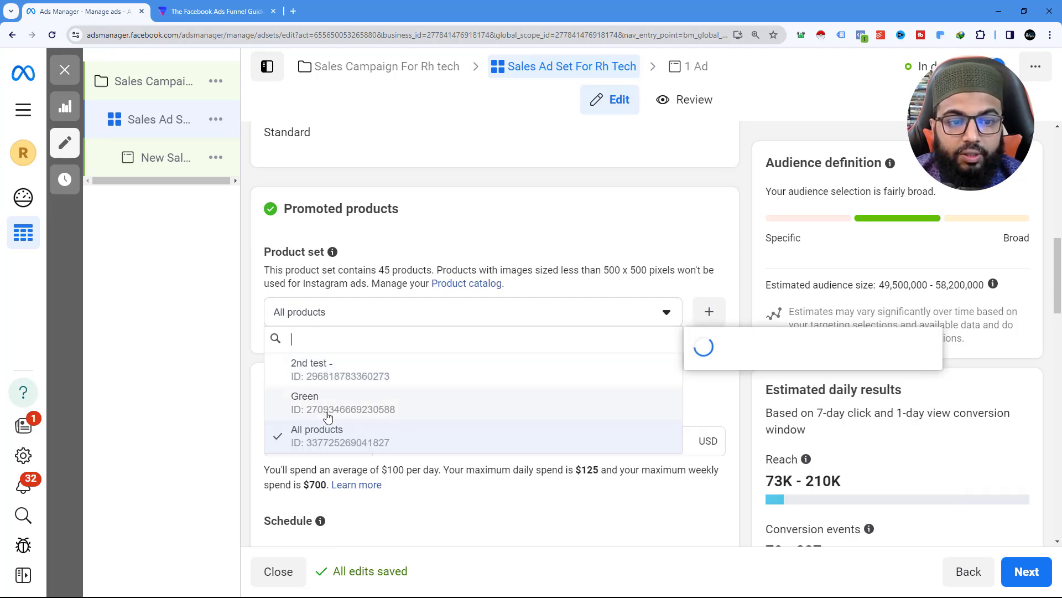
mouse_move(327, 390)
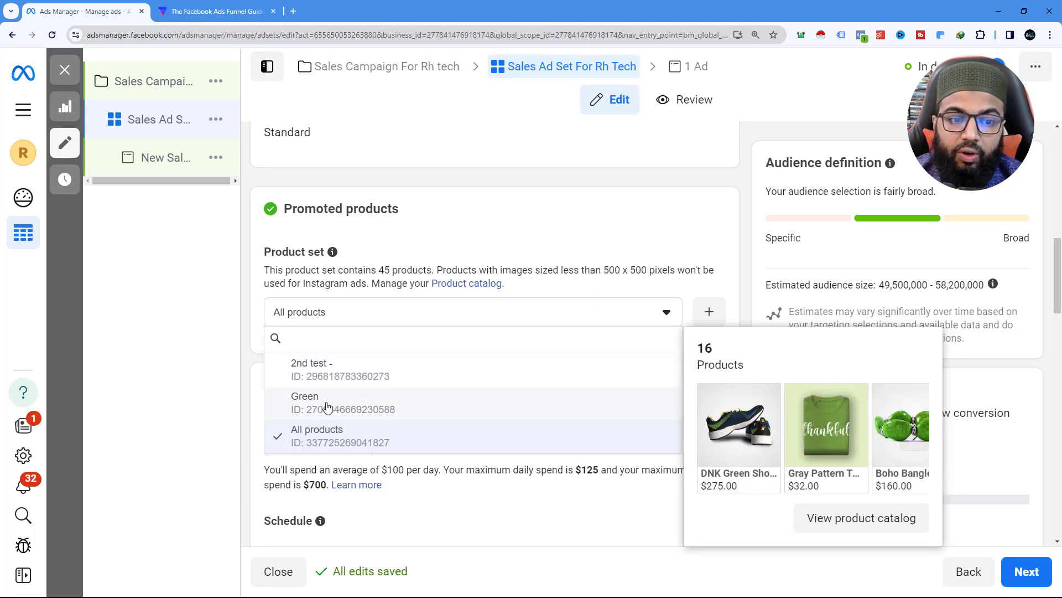
click(313, 434)
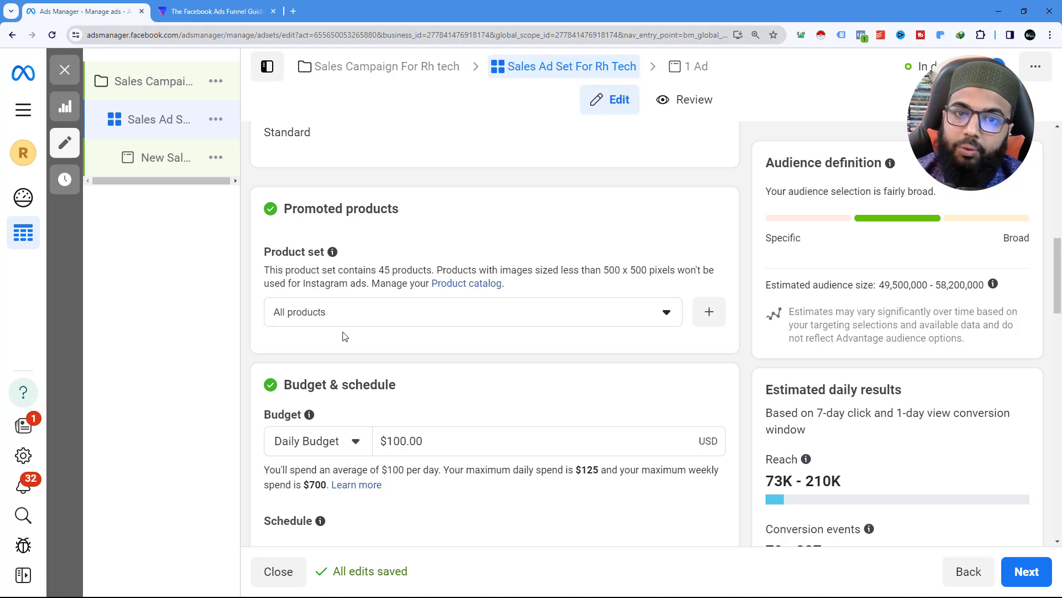
click(324, 311)
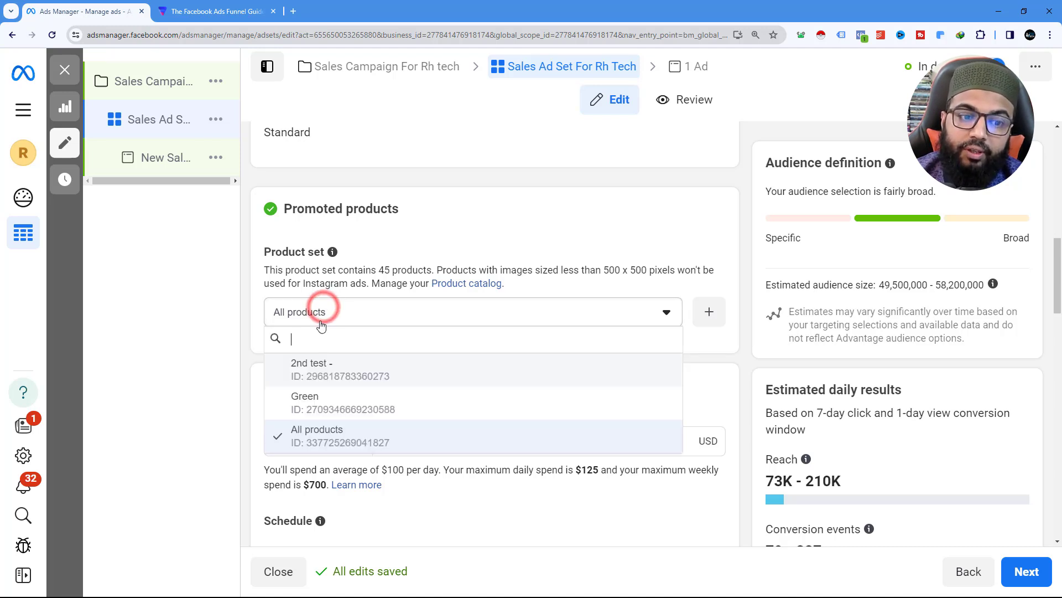
click(324, 409)
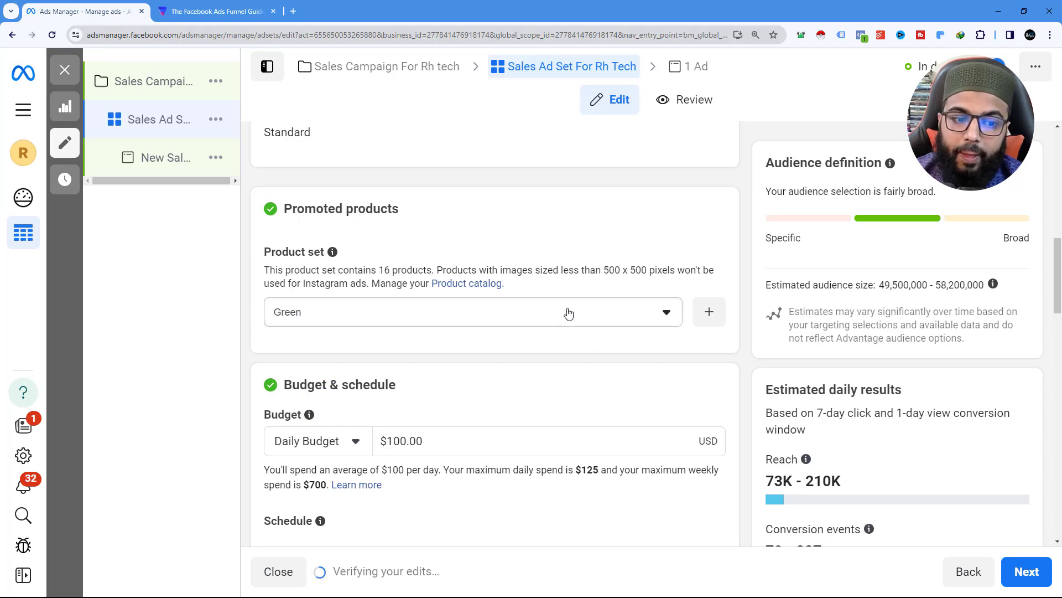
Review the ad set's budget, schedule, ad scheduling, audience type and audience controls.
scroll(567, 310, down, 5)
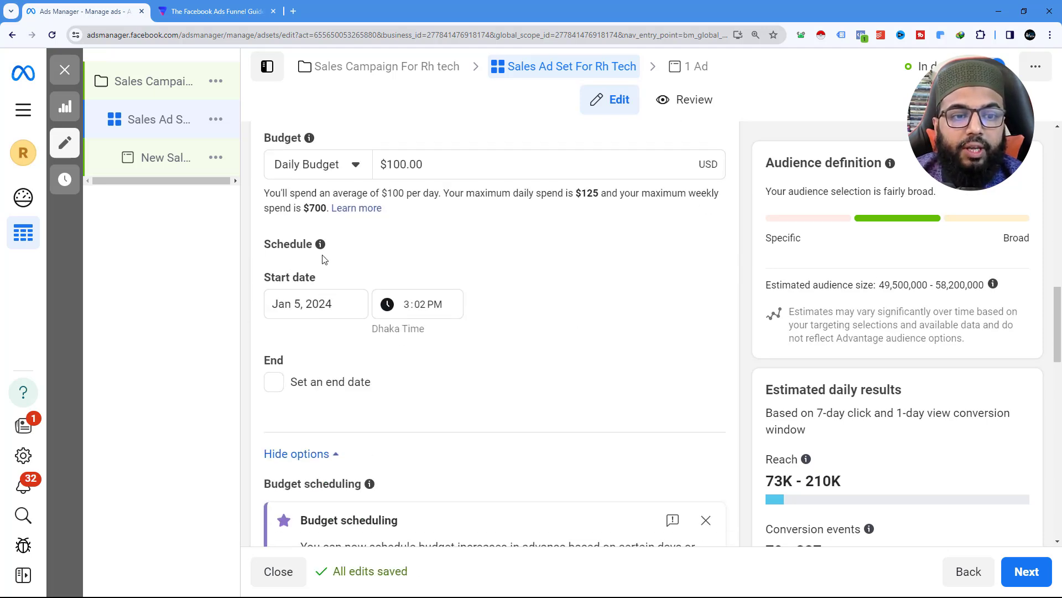
scroll(323, 259, up, 3)
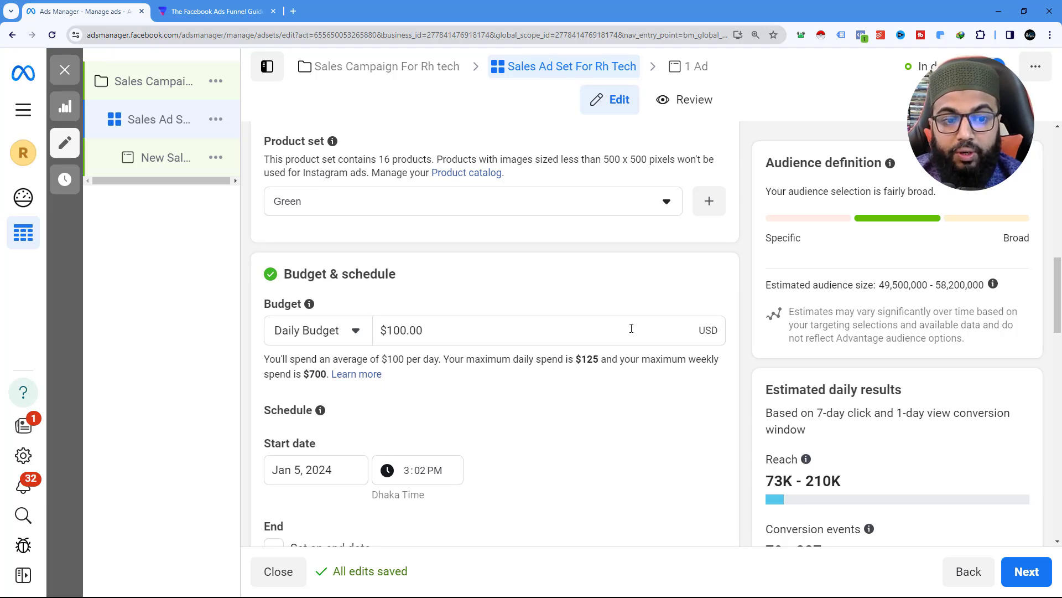
scroll(629, 361, down, 3)
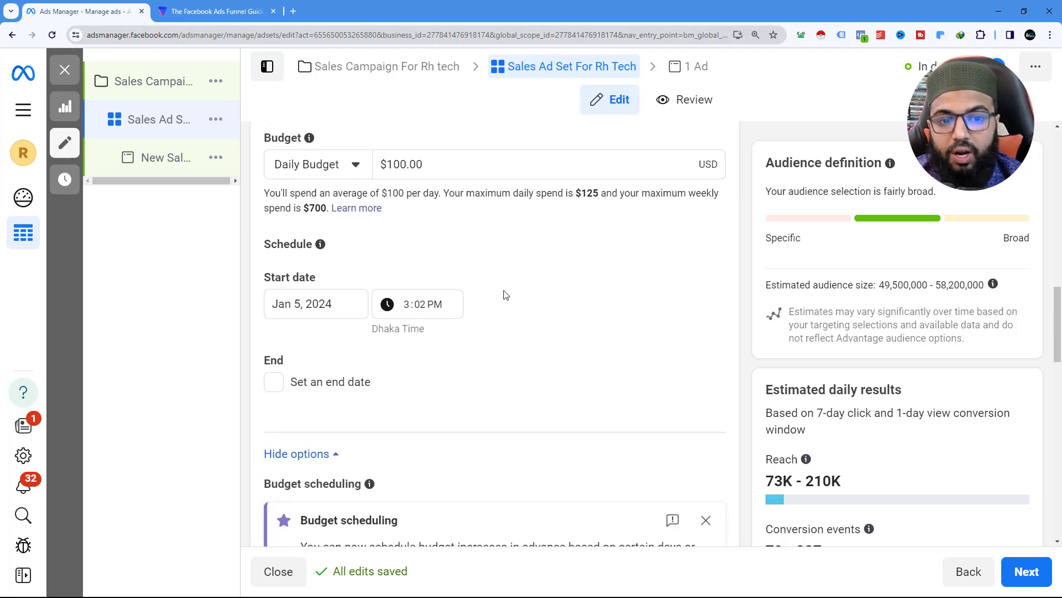
scroll(453, 318, down, 4)
scroll(440, 311, down, 2)
scroll(465, 332, down, 4)
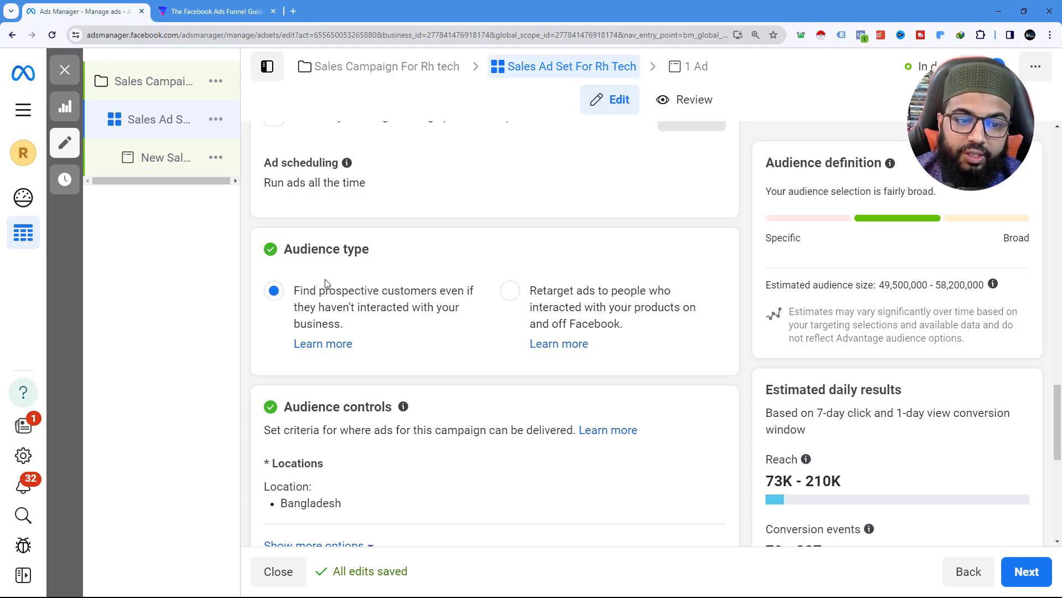
scroll(326, 283, down, 2)
scroll(603, 336, down, 2)
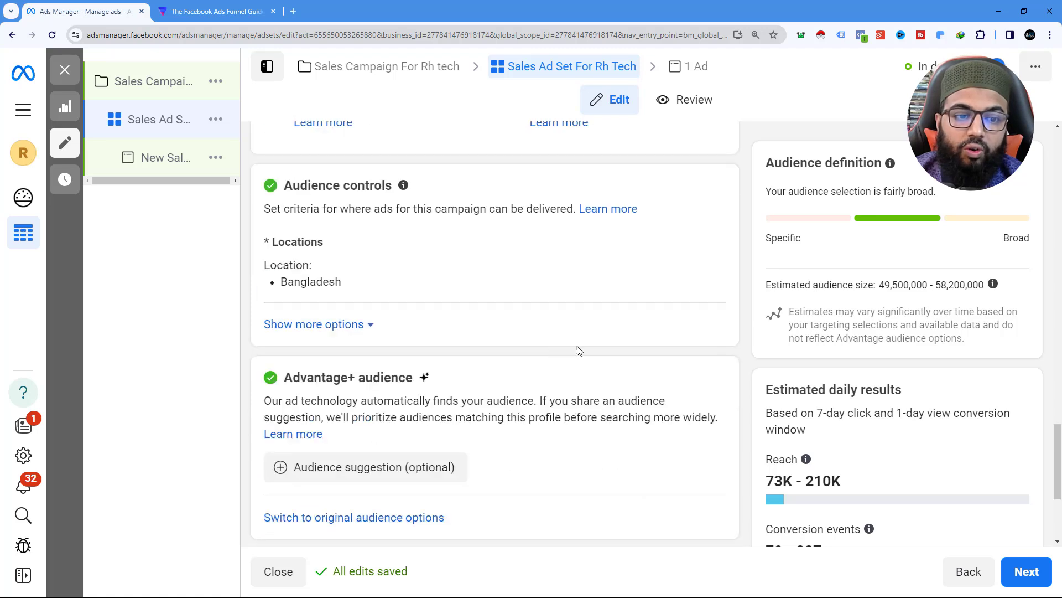
Reveal the additional audience control options and review the locations, minimum age, catalog interaction exclusions and custom audience exclusions.
click(334, 327)
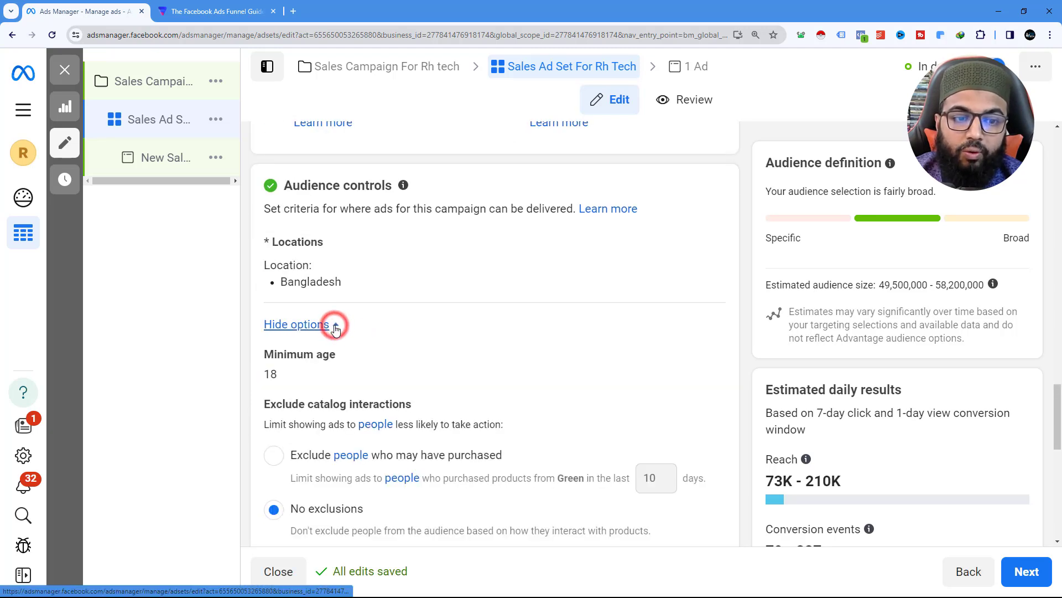
scroll(302, 360, down, 2)
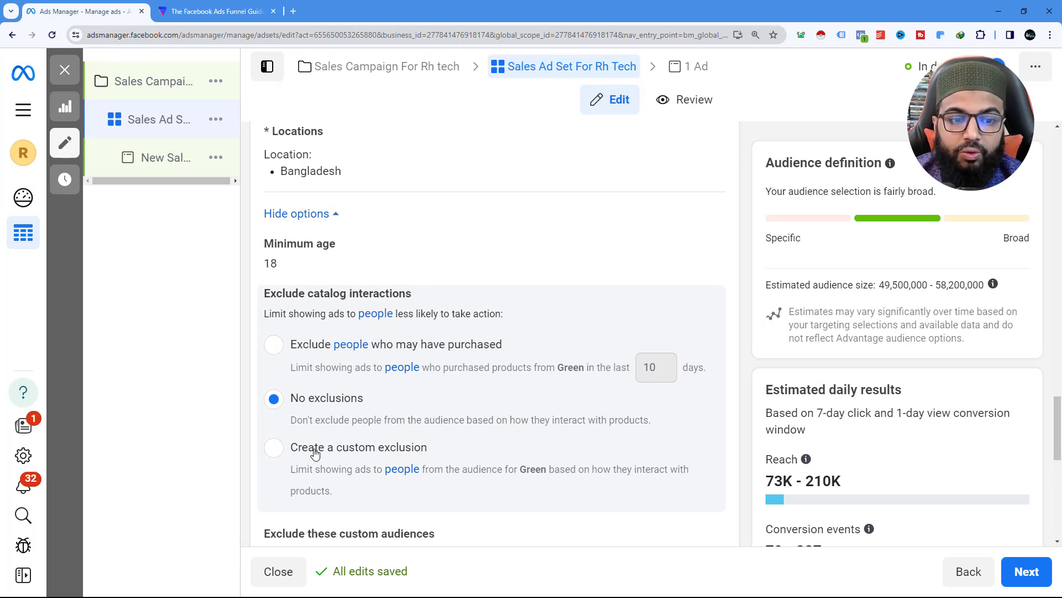
scroll(311, 277, up, 1)
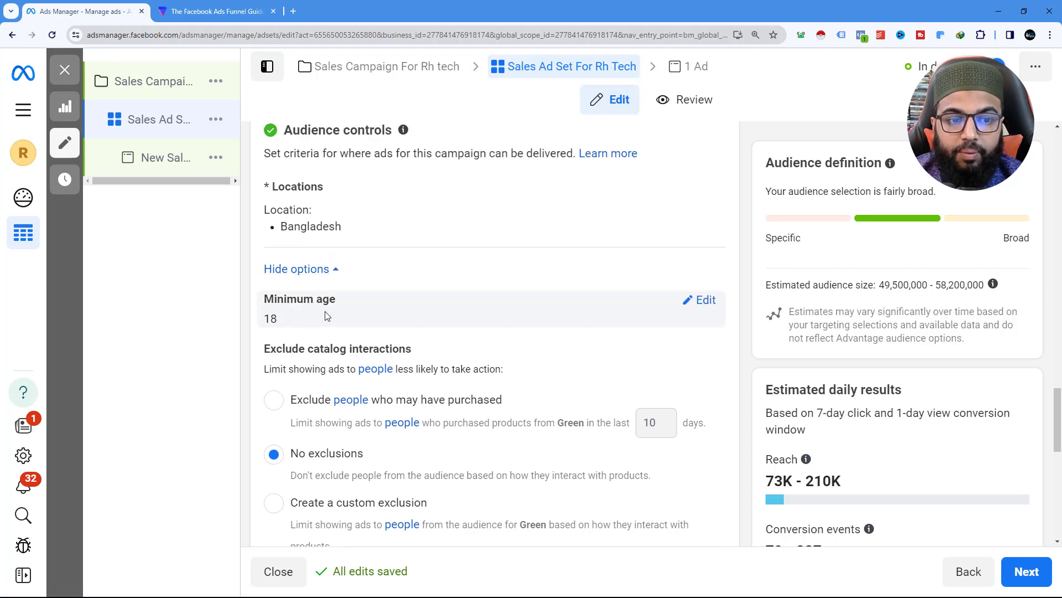
scroll(365, 307, up, 2)
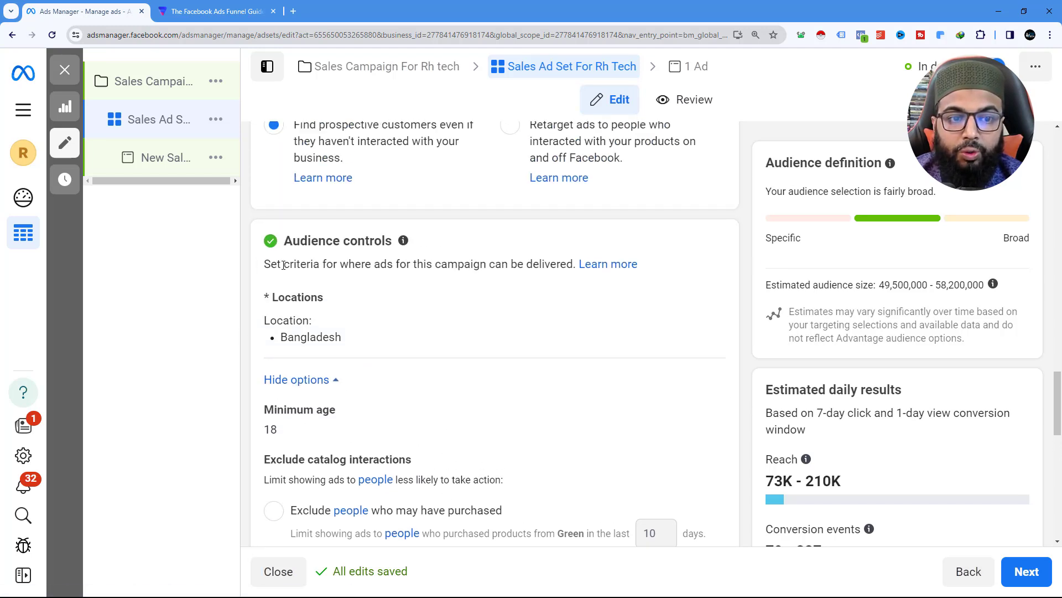
scroll(332, 315, down, 5)
scroll(328, 346, down, 3)
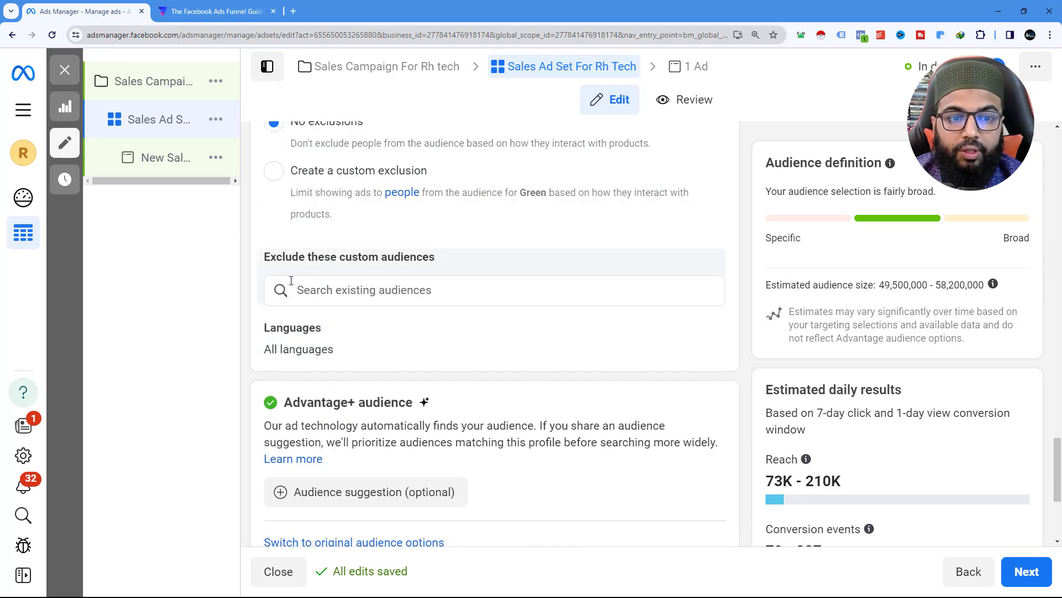
click(343, 289)
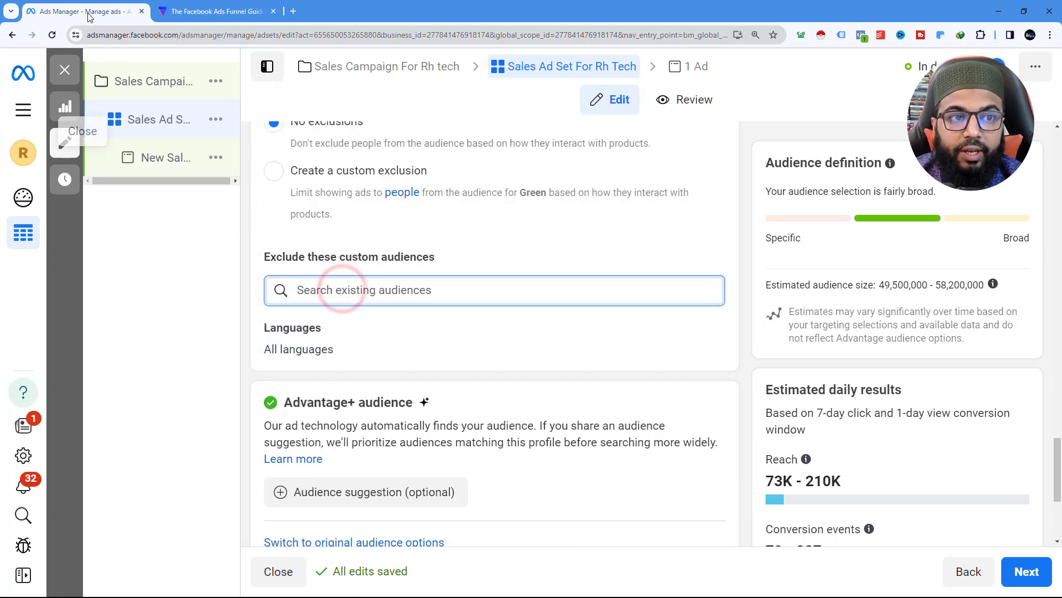
Switch to the Facebook Ads funnel guide and examine the Conversion stage audience targeting, highlighting the "All website visitors" entry.
click(235, 11)
scroll(568, 325, down, 1)
click(736, 178)
click(738, 188)
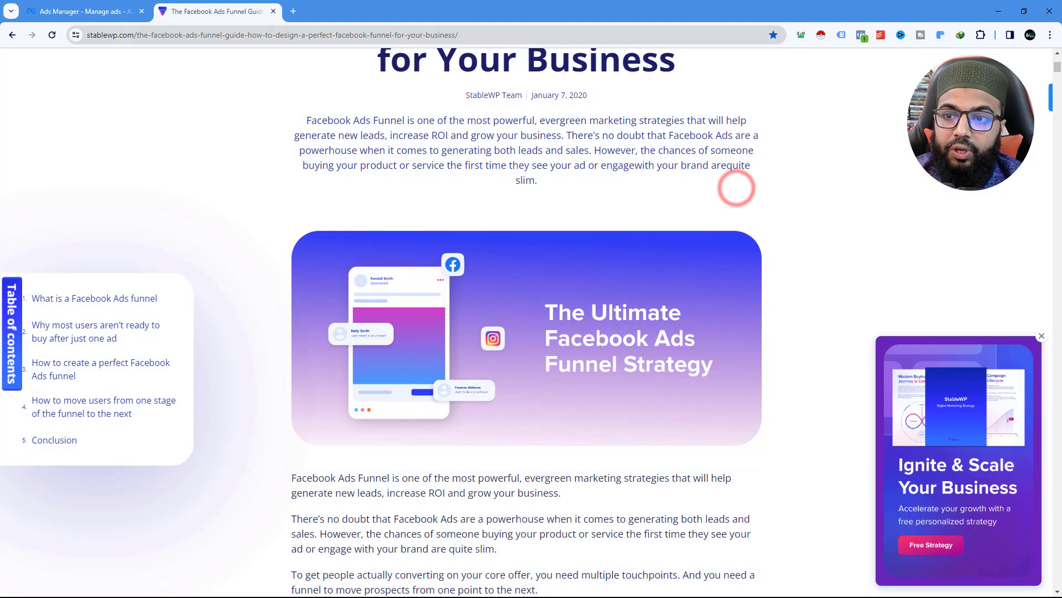
drag(1058, 71, 1037, 430)
scroll(851, 336, down, 19)
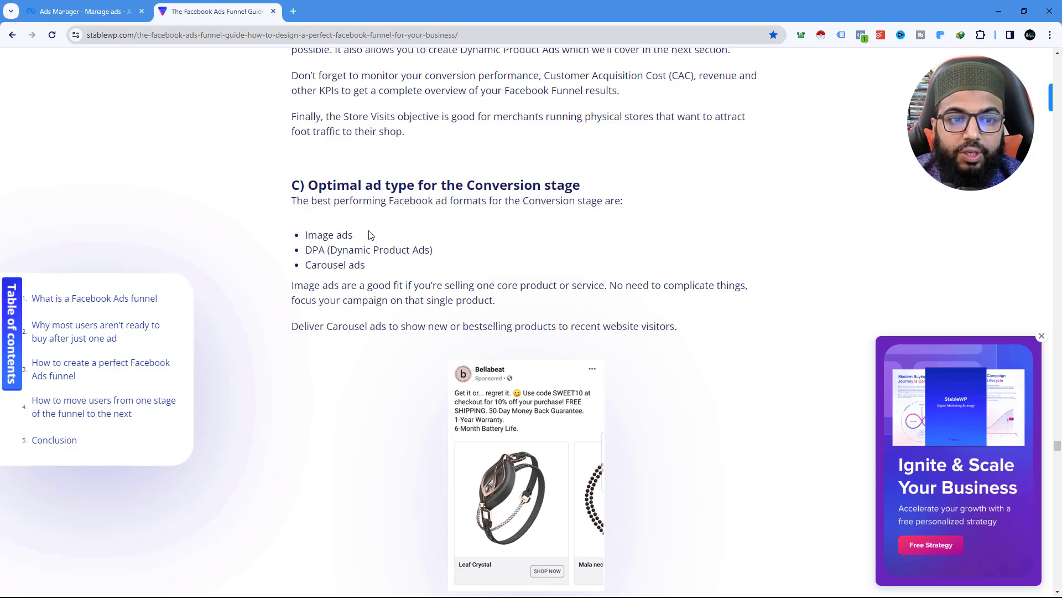
scroll(371, 237, down, 8)
scroll(376, 243, up, 14)
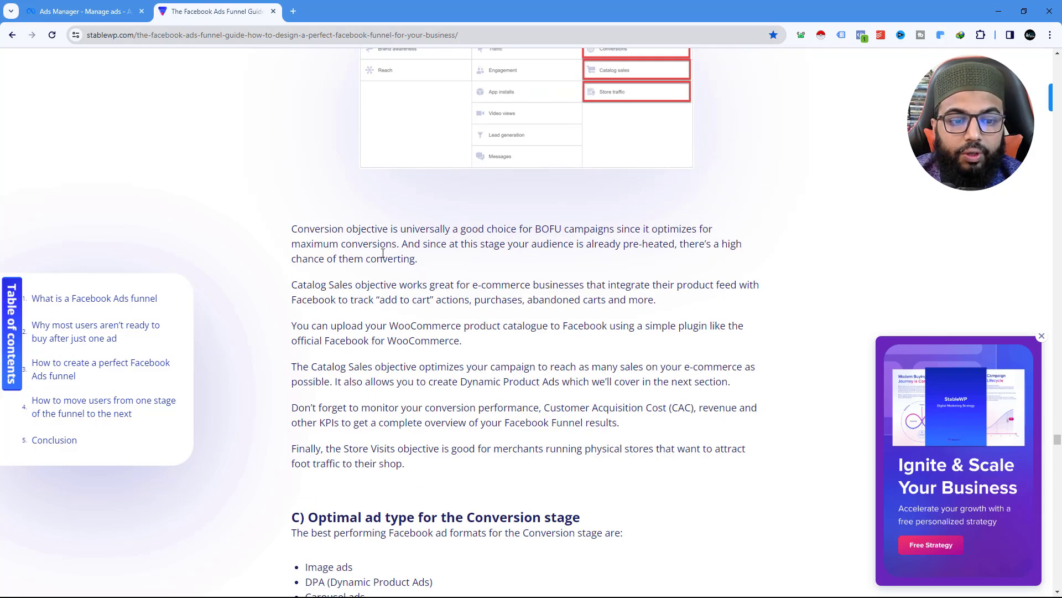
scroll(383, 253, up, 9)
scroll(379, 258, up, 5)
scroll(379, 264, up, 16)
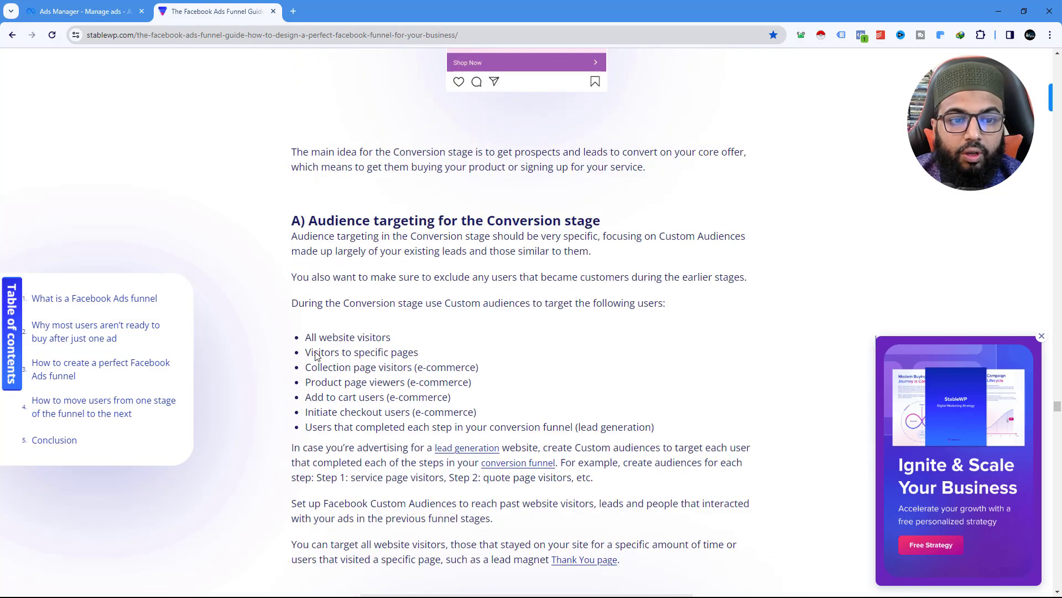
drag(304, 339, 391, 338)
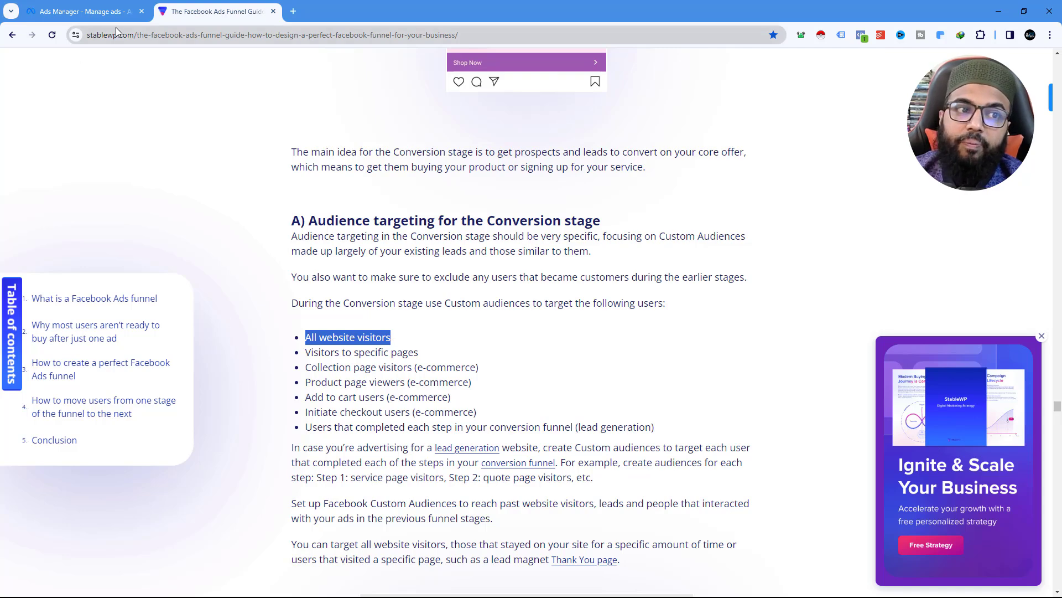
Return to Ads Manager and exclude the custom audience "Custom Audience - Website Visitors" from the ad set.
click(78, 10)
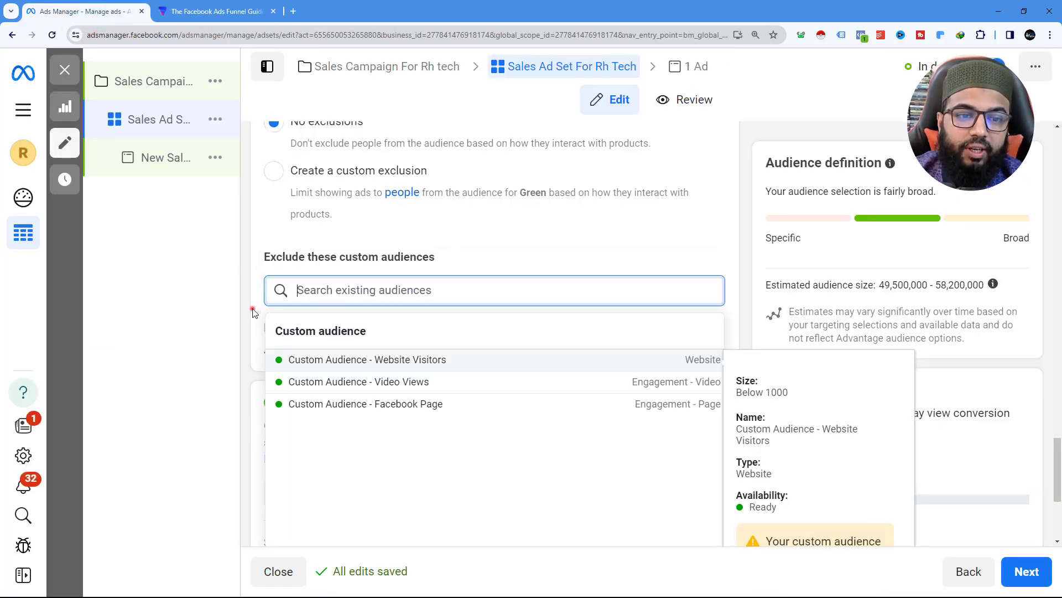
click(252, 313)
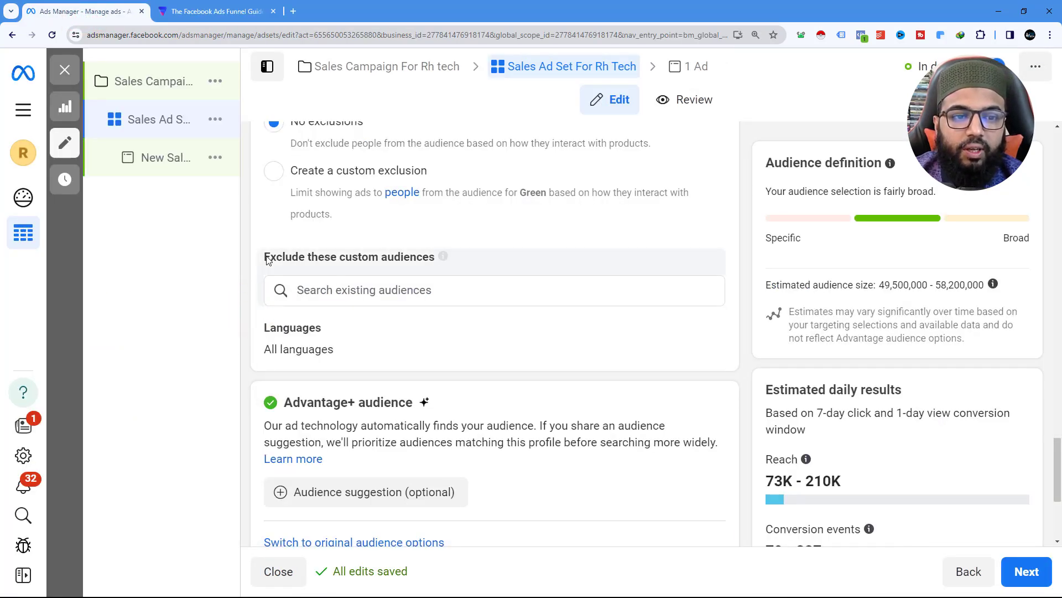
triple_click(266, 259)
click(335, 297)
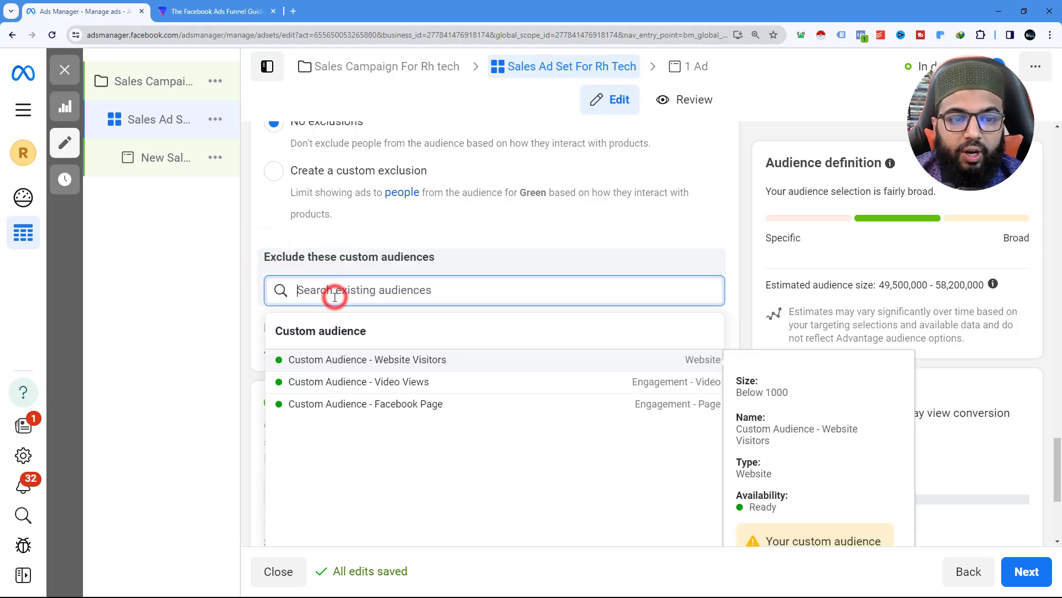
click(413, 365)
click(415, 363)
Recheck the guide's Conversion stage targeting list, return to Ads Manager and also exclude "Custom Audience - Facebook Page".
click(227, 11)
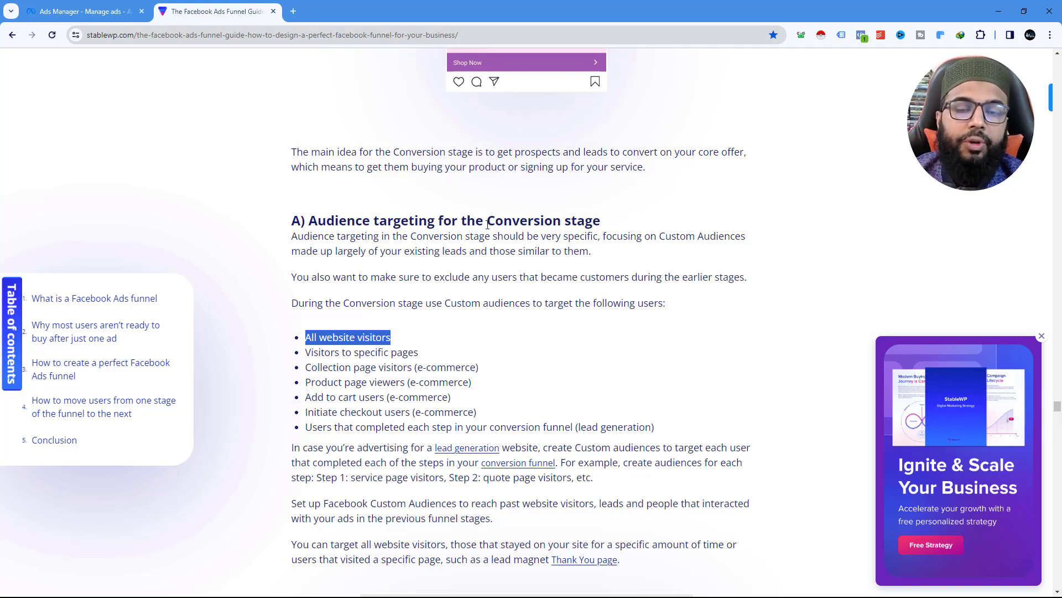
click(83, 11)
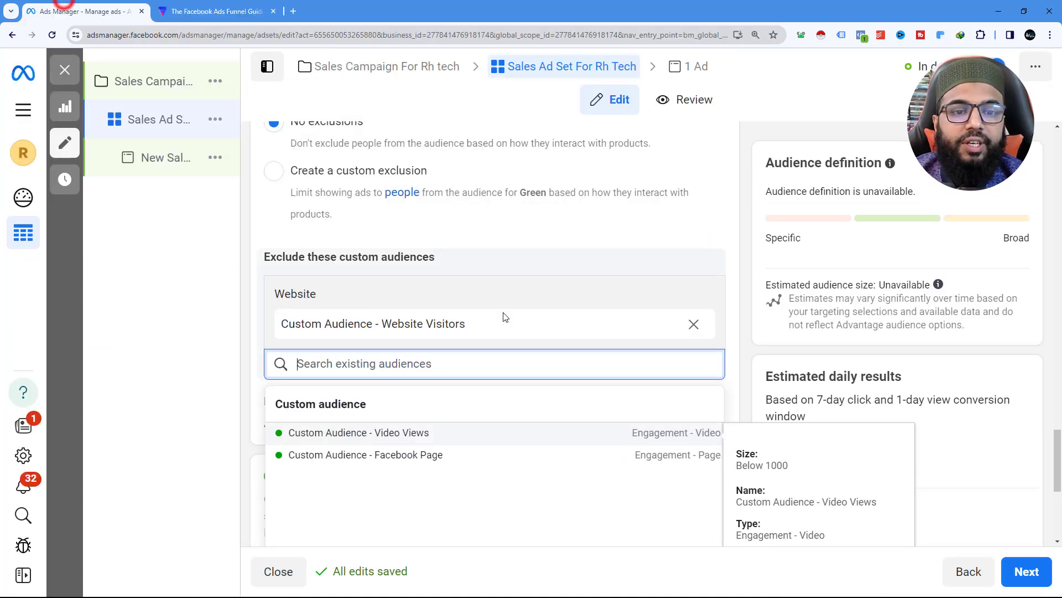
scroll(504, 316, up, 10)
scroll(514, 303, up, 10)
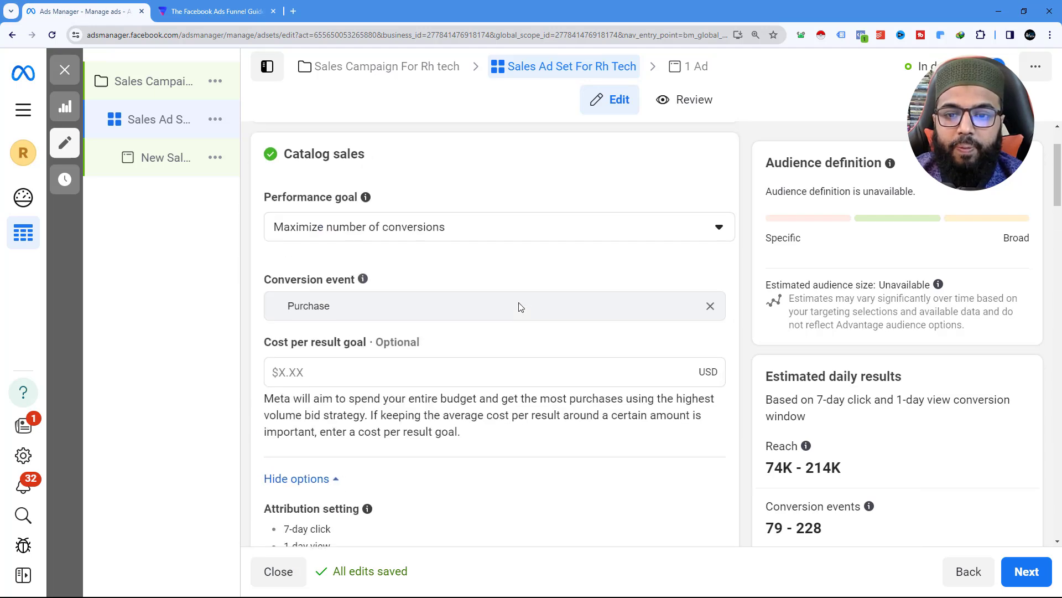
scroll(674, 291, down, 5)
scroll(674, 290, down, 15)
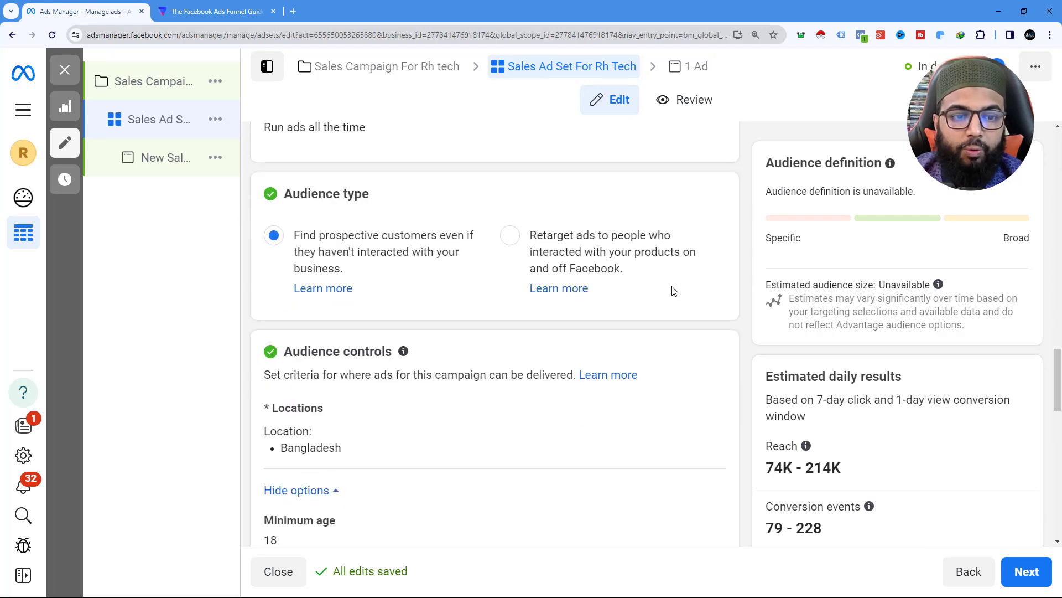
scroll(674, 291, down, 4)
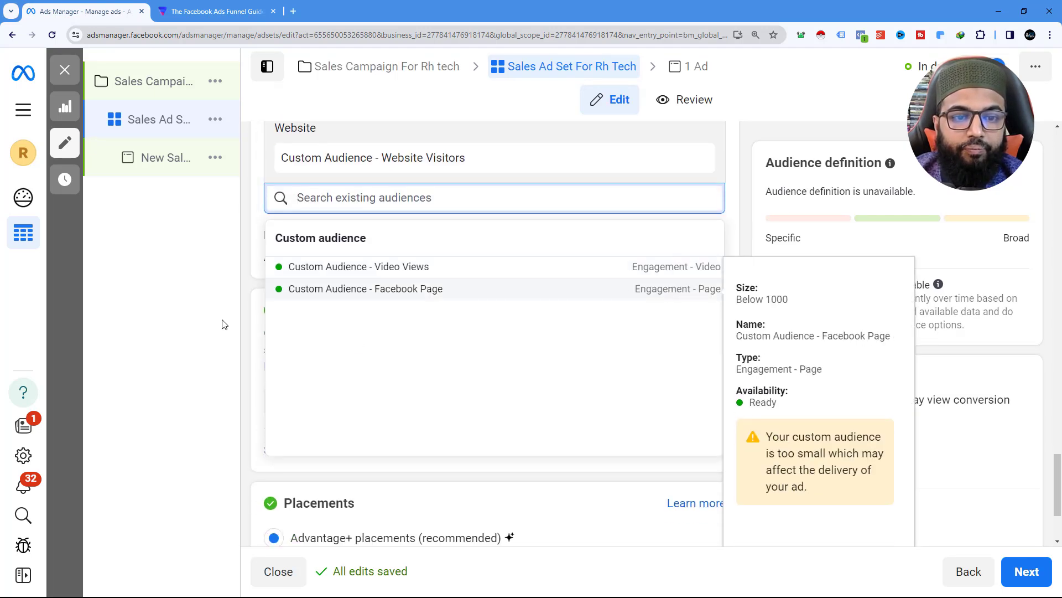
click(400, 290)
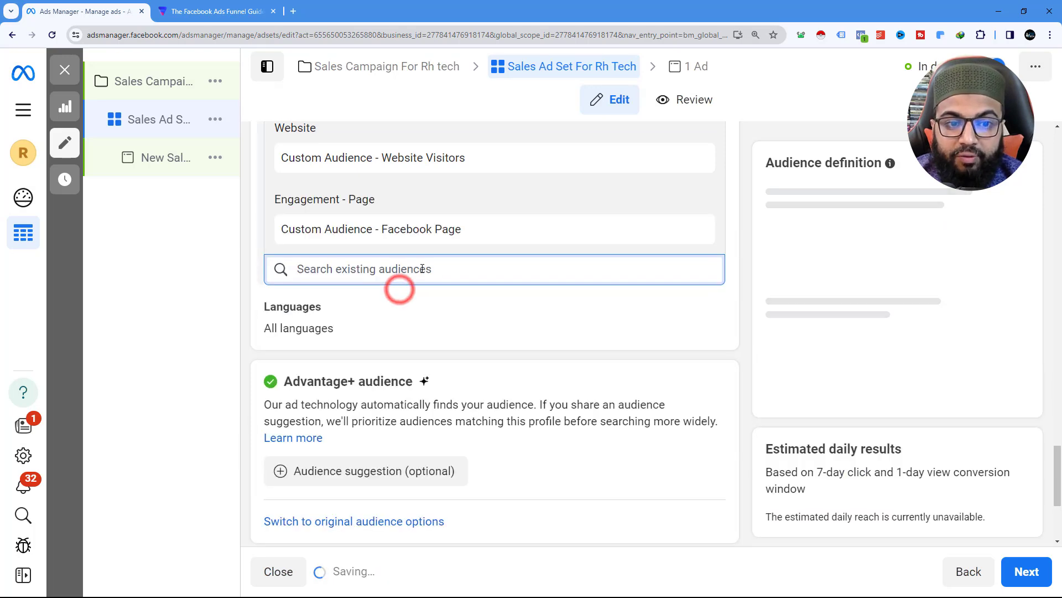
Finish the audience exclusion entry, reveal the additional placement options and review the brand safety and suitability settings.
click(722, 220)
scroll(708, 290, down, 3)
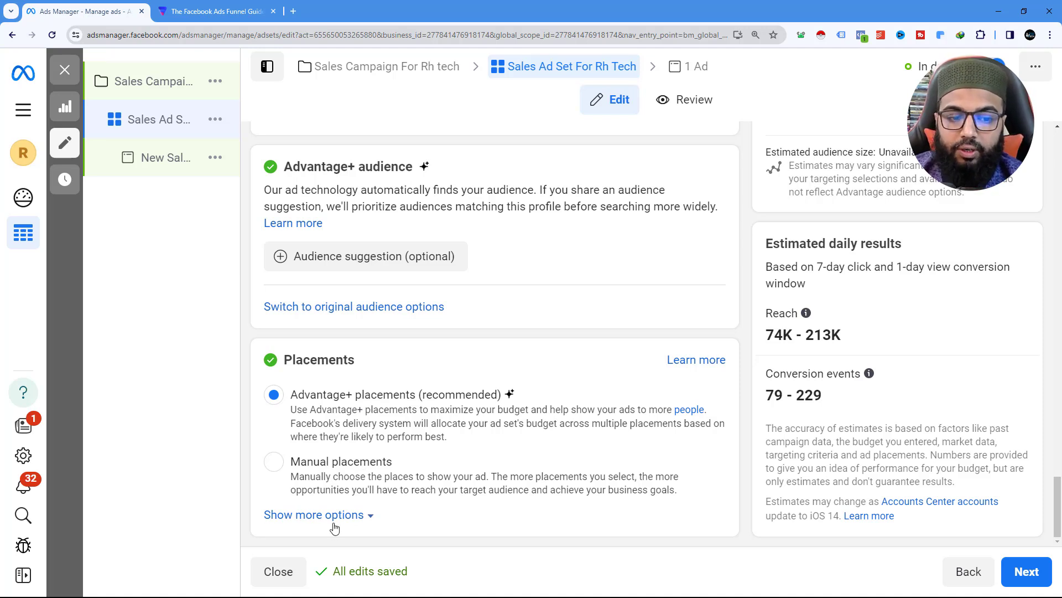
click(359, 516)
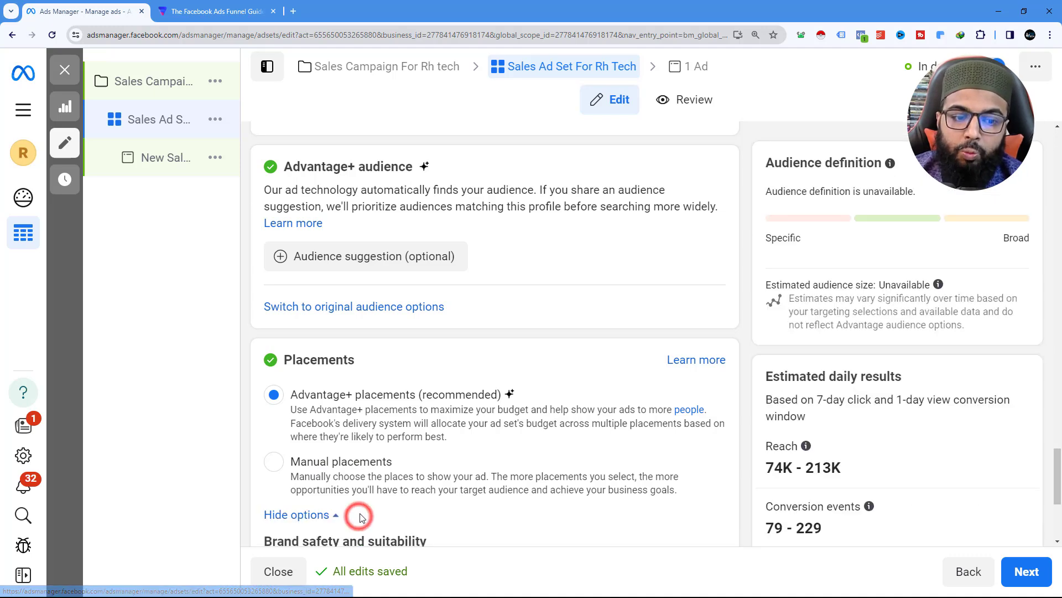
scroll(365, 500, down, 4)
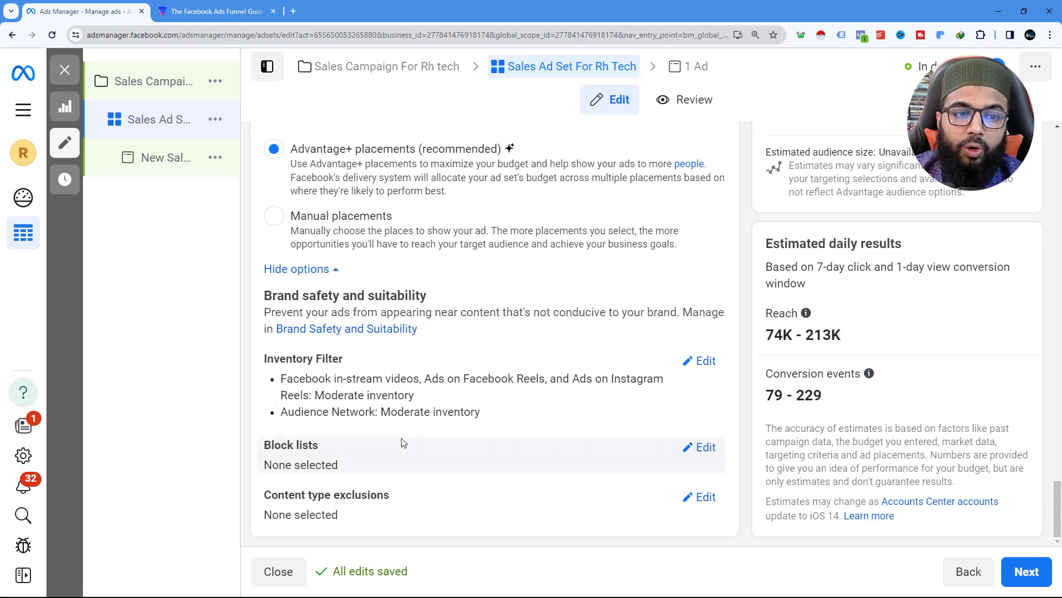
scroll(395, 440, up, 3)
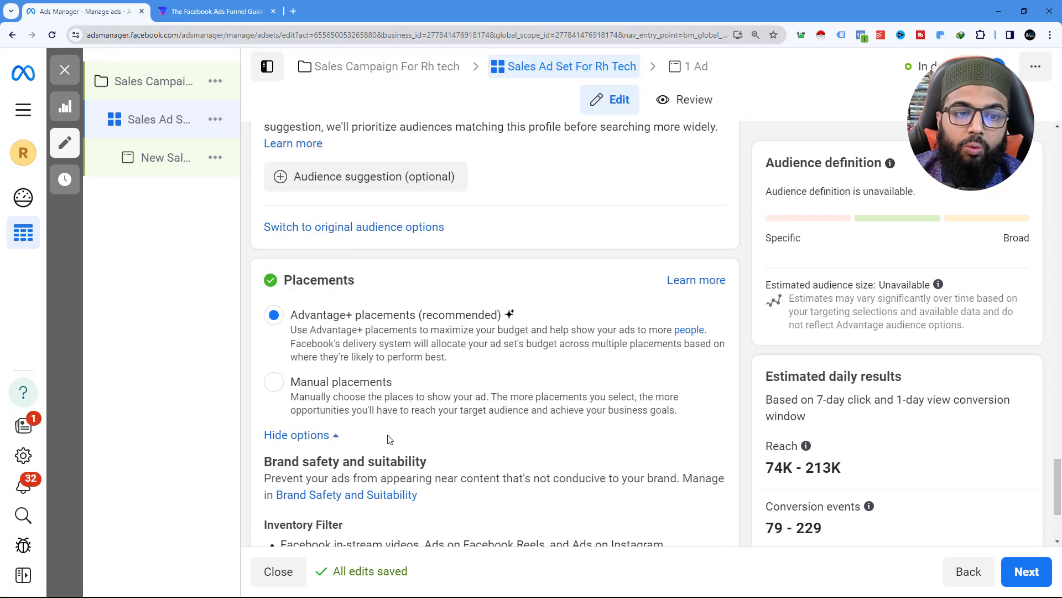
Choose manual placements for the ad set and review its platforms, placement categories, and additional device and brand safety options.
click(271, 387)
scroll(469, 415, down, 5)
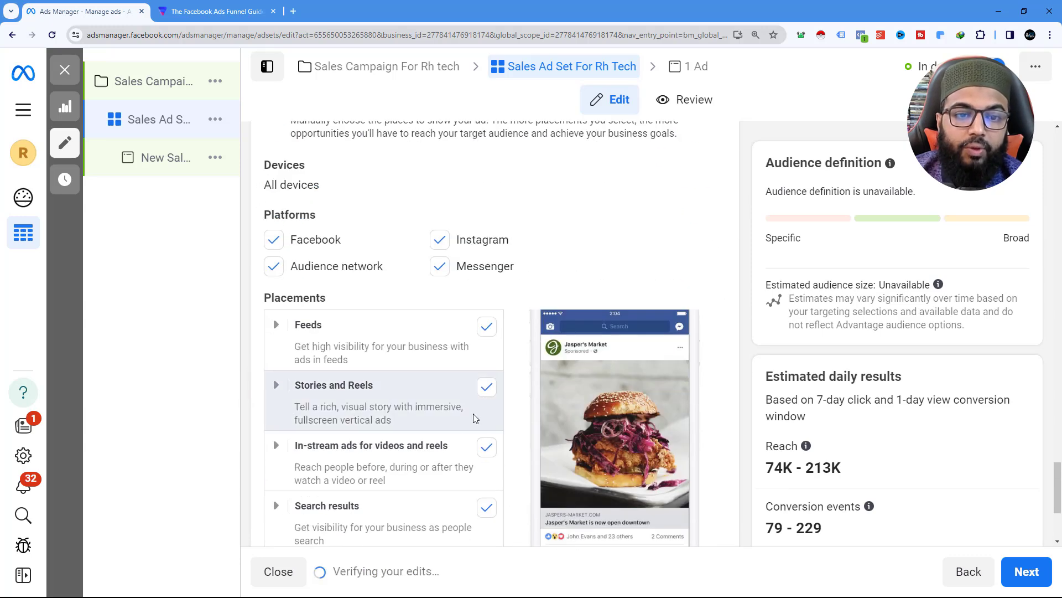
scroll(471, 423, down, 5)
scroll(470, 431, up, 4)
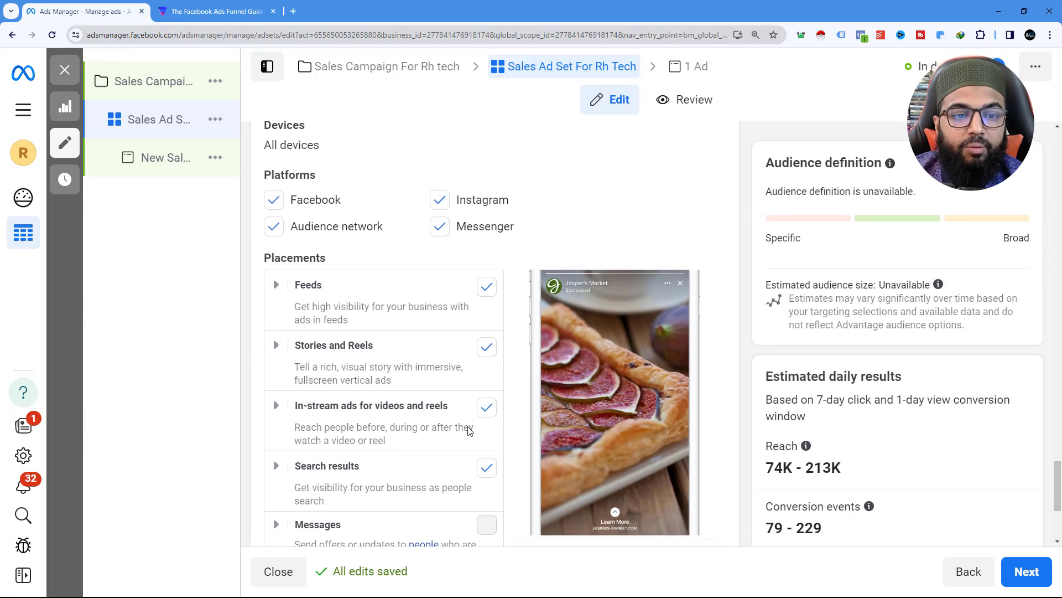
scroll(479, 328, up, 4)
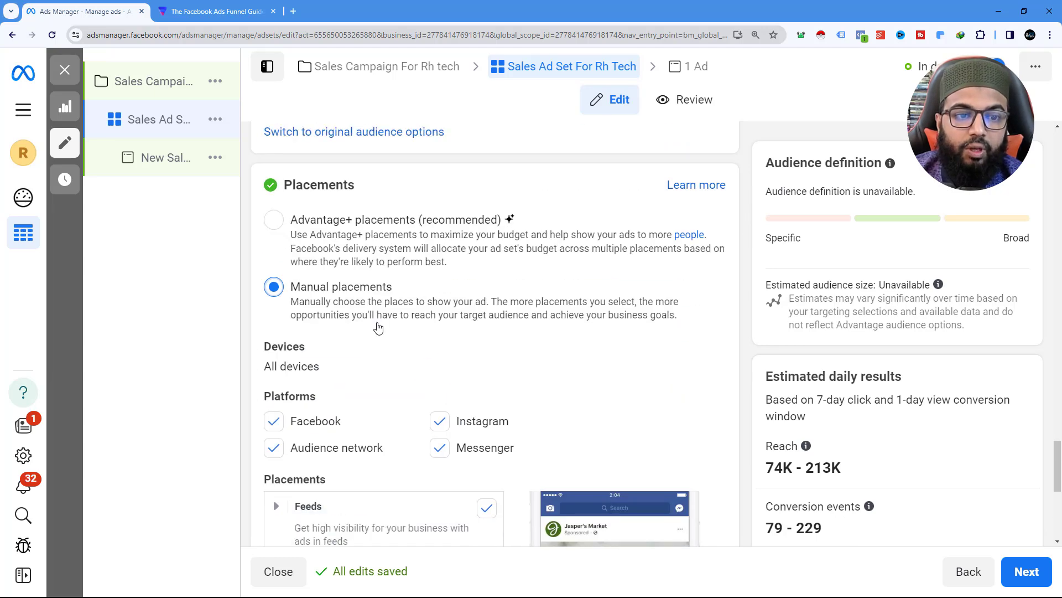
scroll(433, 308, down, 7)
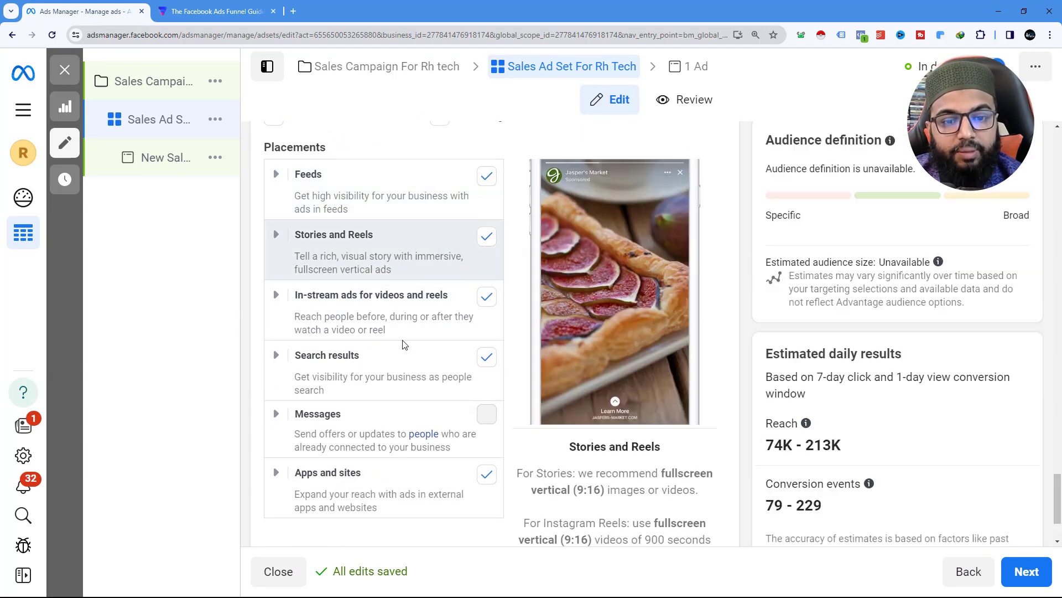
scroll(500, 397, down, 2)
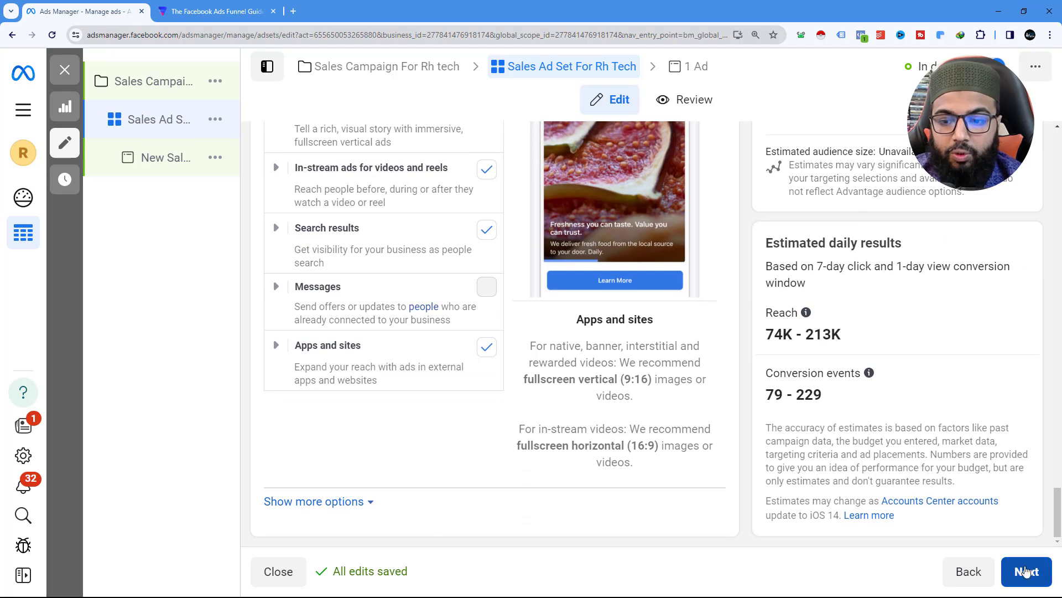
click(348, 500)
scroll(470, 459, down, 7)
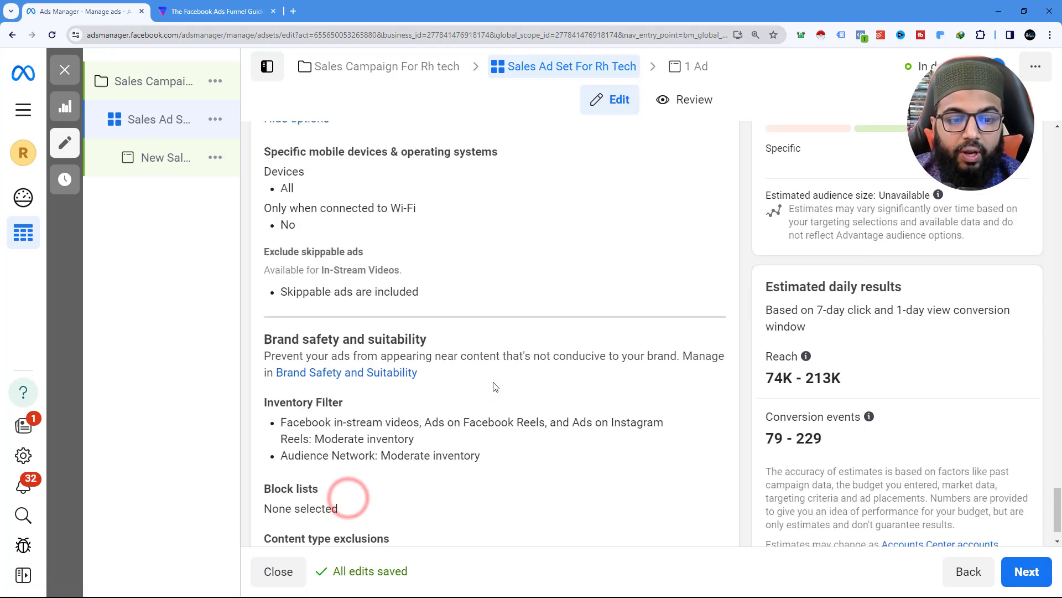
Proceed to the ad level and rename the ad as "Sales Ad For Rh tech".
click(1026, 571)
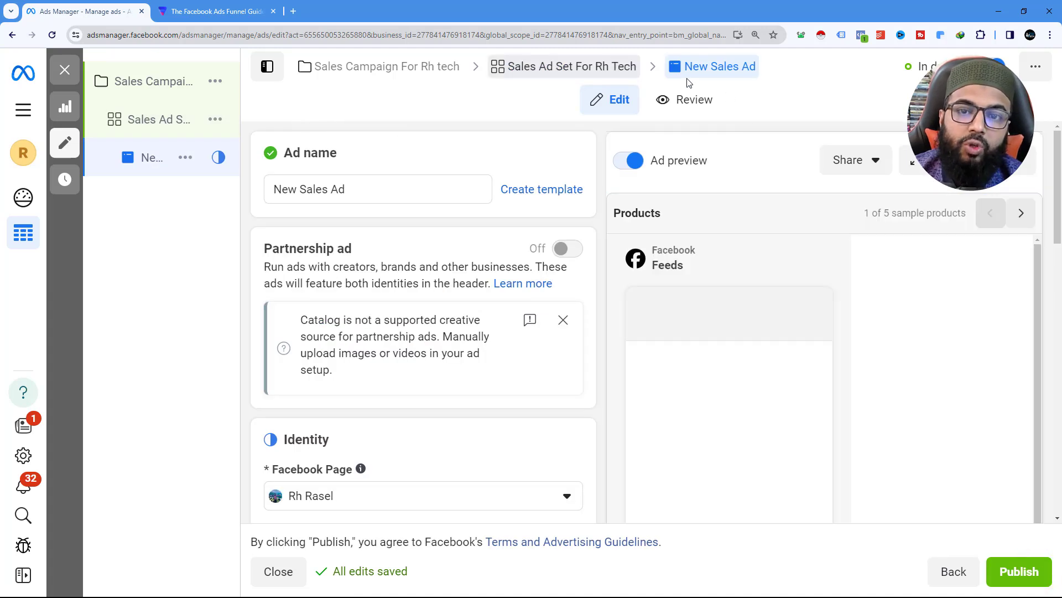
double_click(285, 189)
key(BackSpace)
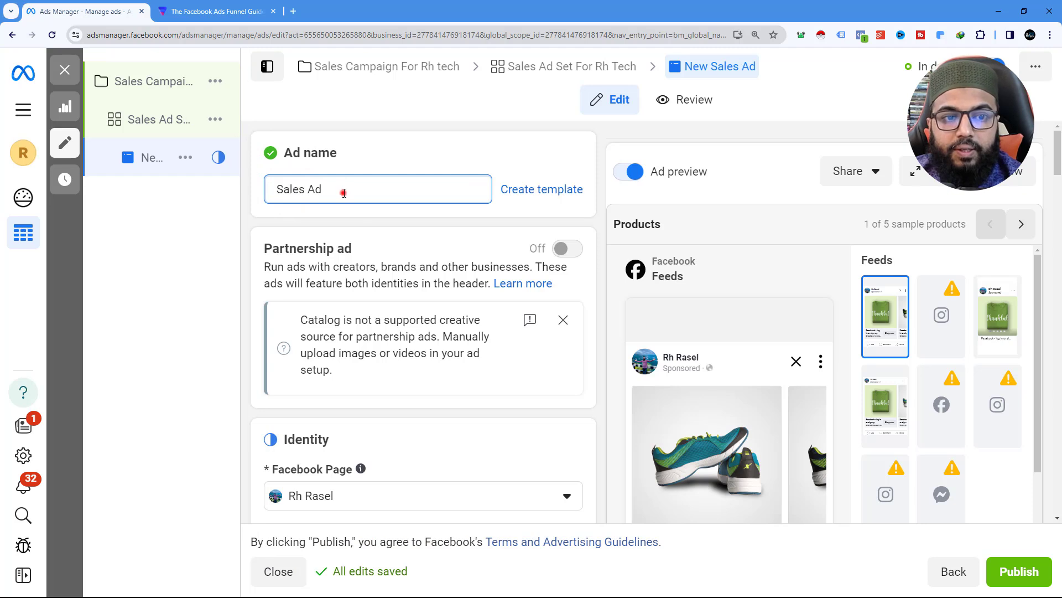
click(339, 188)
text(For Rh te)
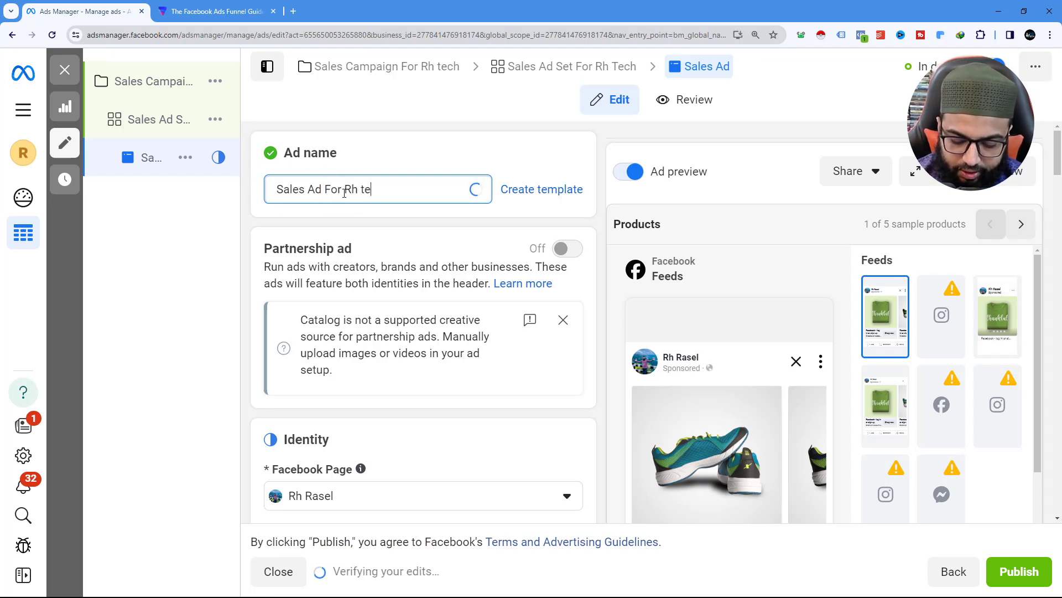
text(ch)
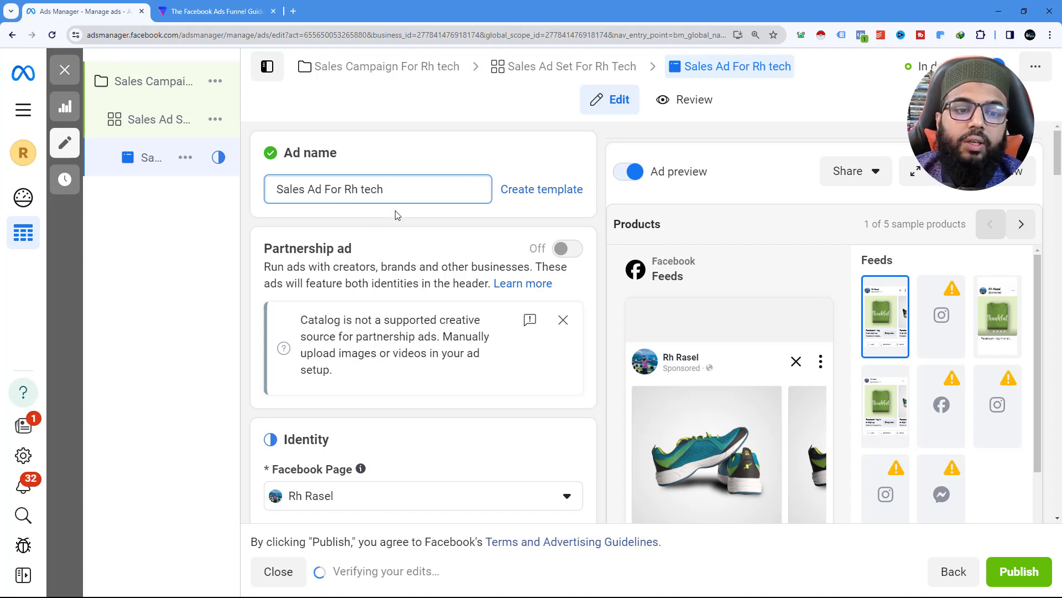
Select rhtech01 as the Instagram account in the ad's identity settings.
scroll(399, 216, down, 3)
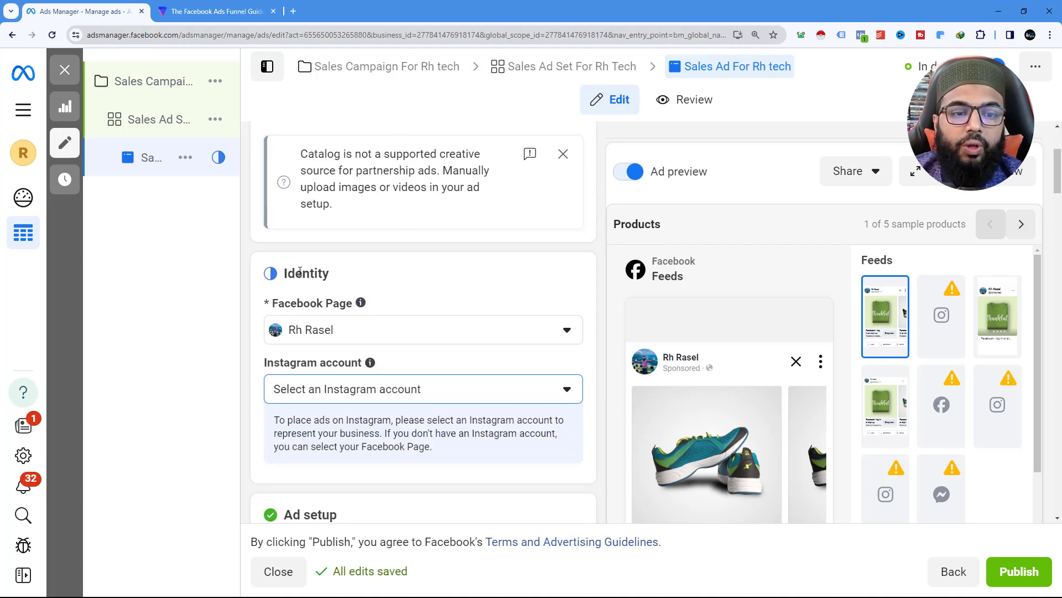
scroll(310, 299, down, 2)
click(323, 281)
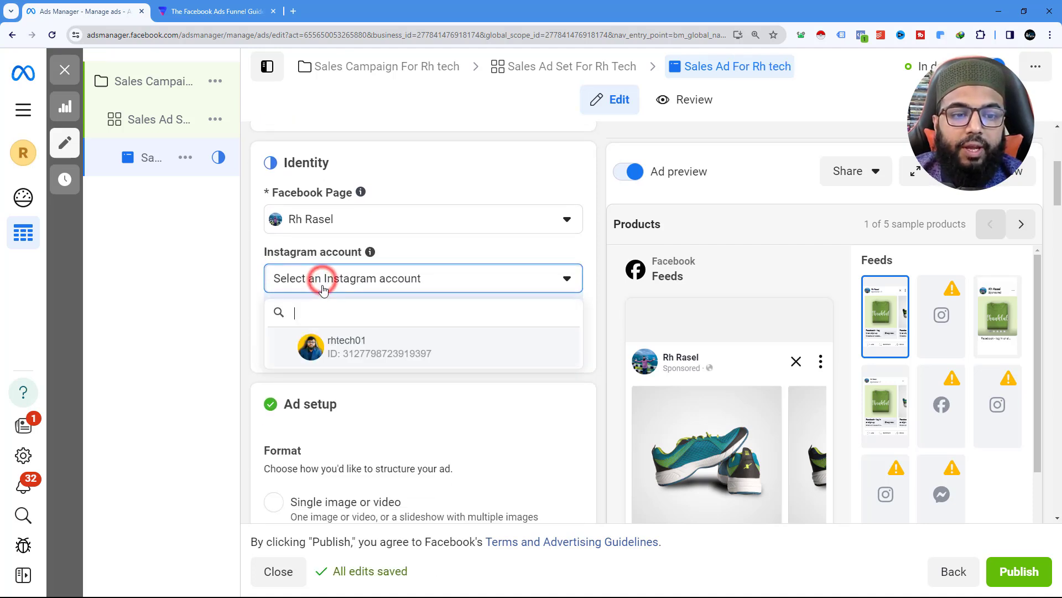
click(328, 345)
Review the ad's format, multi-advertiser setting, catalog options and carousel card creative options.
scroll(330, 246, down, 3)
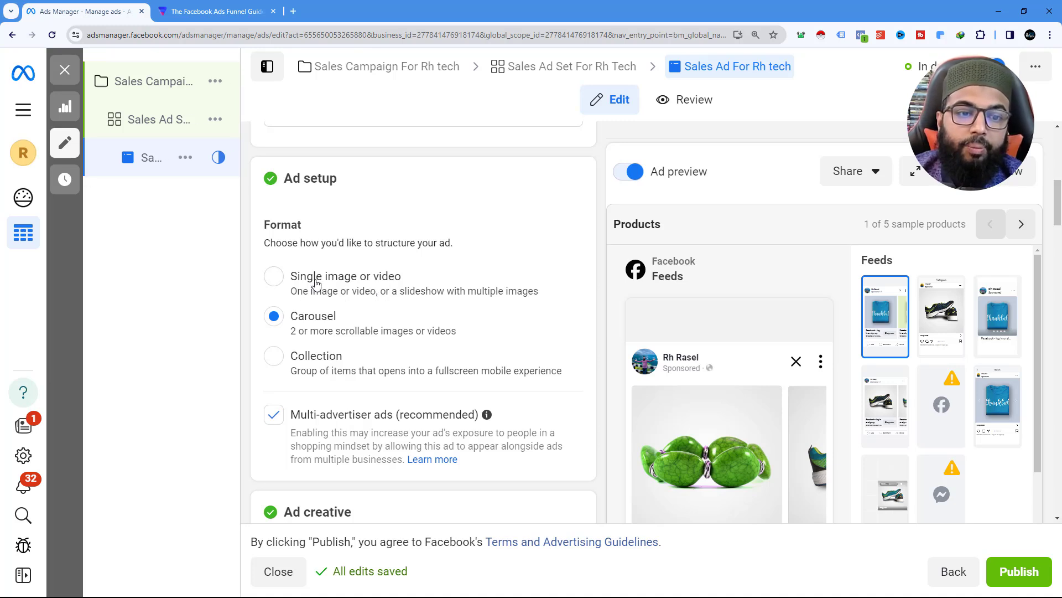
scroll(475, 300, down, 2)
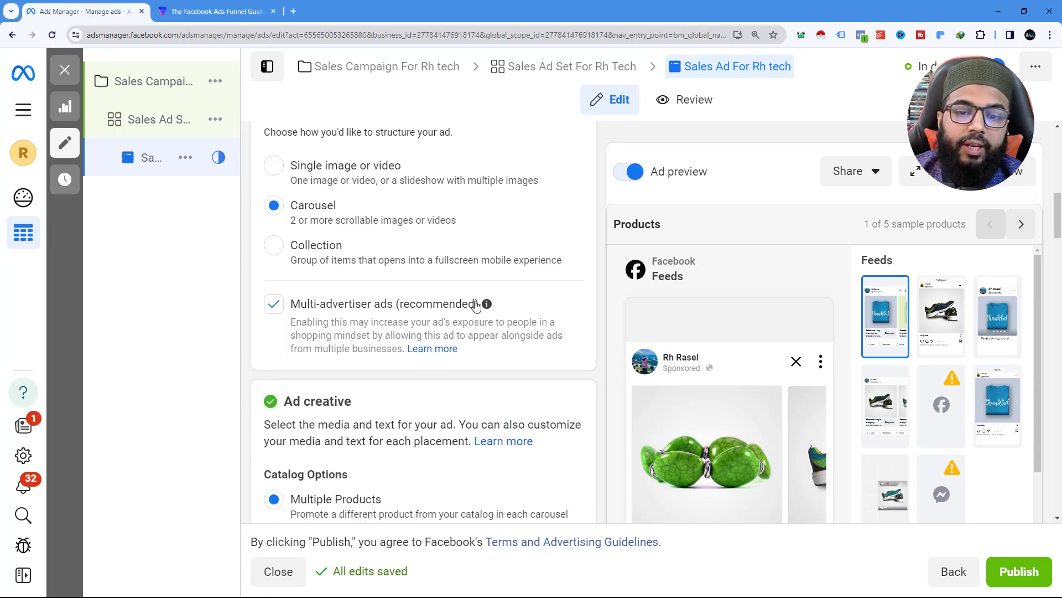
scroll(940, 332, down, 3)
scroll(557, 340, down, 5)
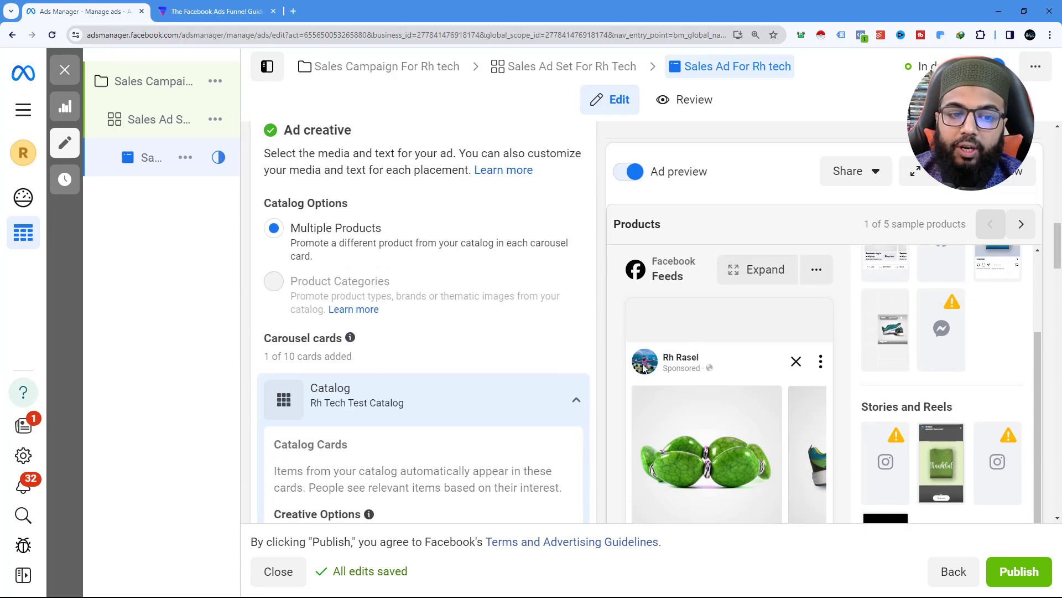
scroll(361, 388, up, 3)
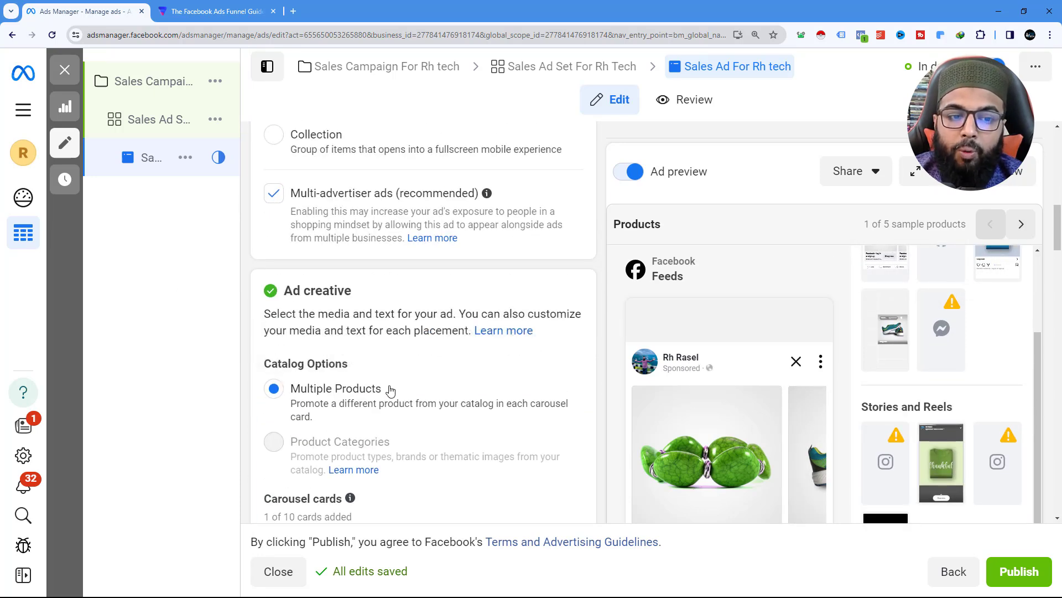
scroll(374, 368, up, 3)
scroll(389, 350, down, 5)
scroll(388, 350, down, 4)
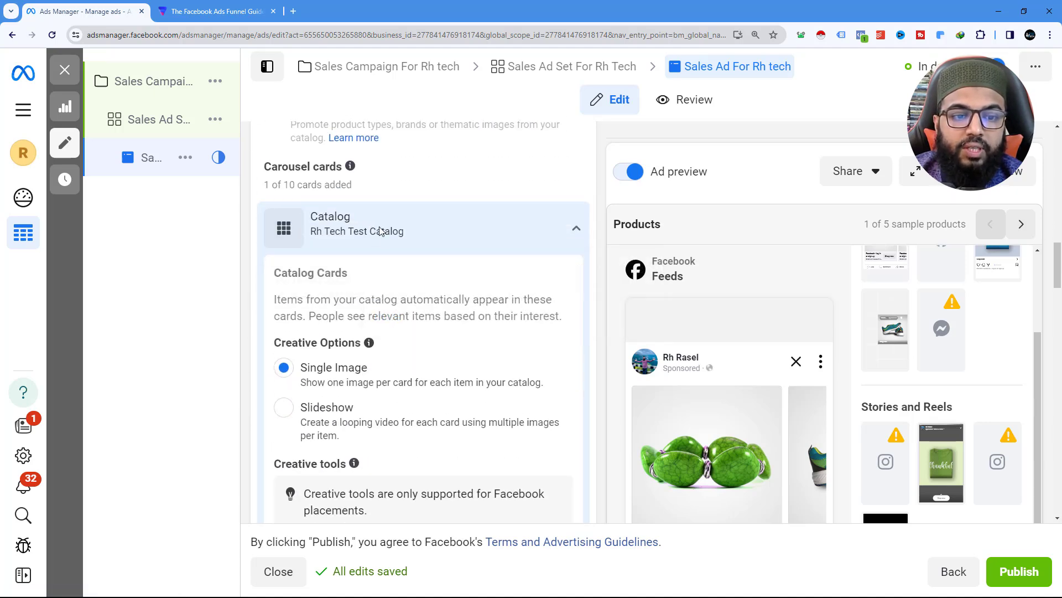
scroll(391, 260, down, 2)
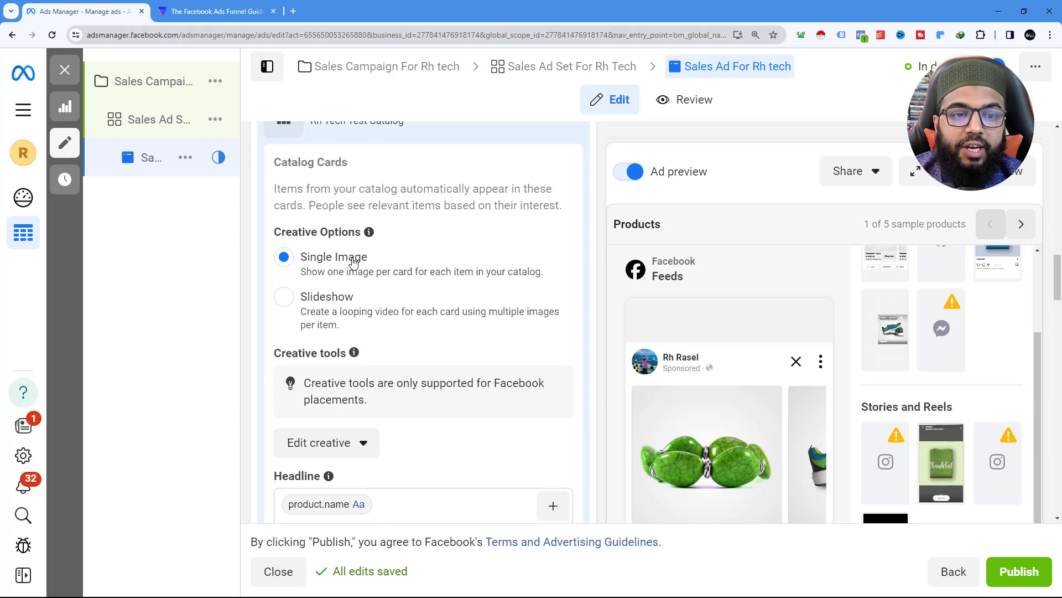
Set the catalog cards' creative option to Slideshow and review the ad preview and remaining creative settings.
click(283, 300)
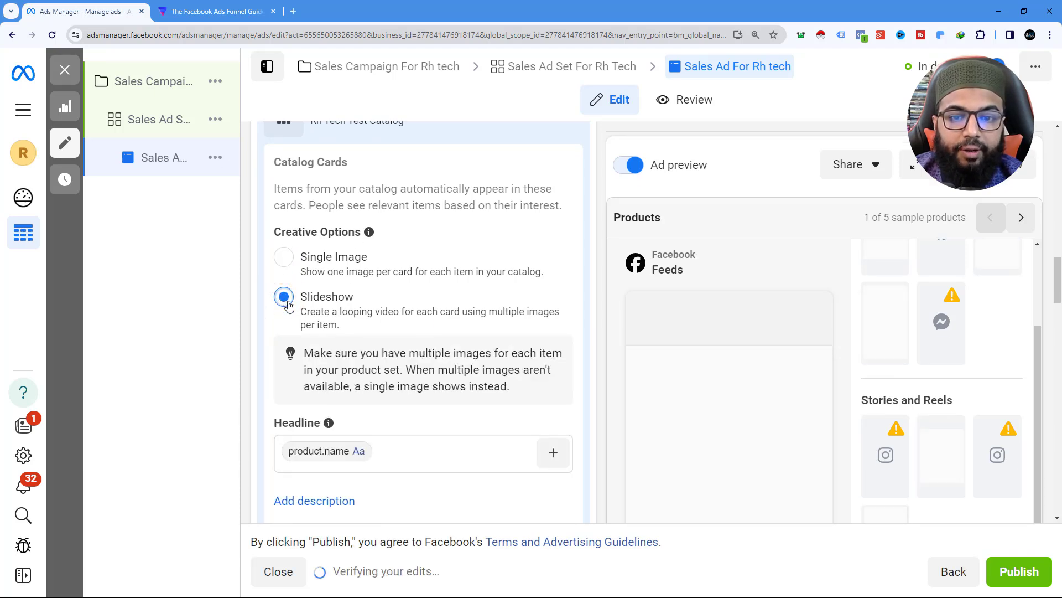
scroll(738, 382, down, 3)
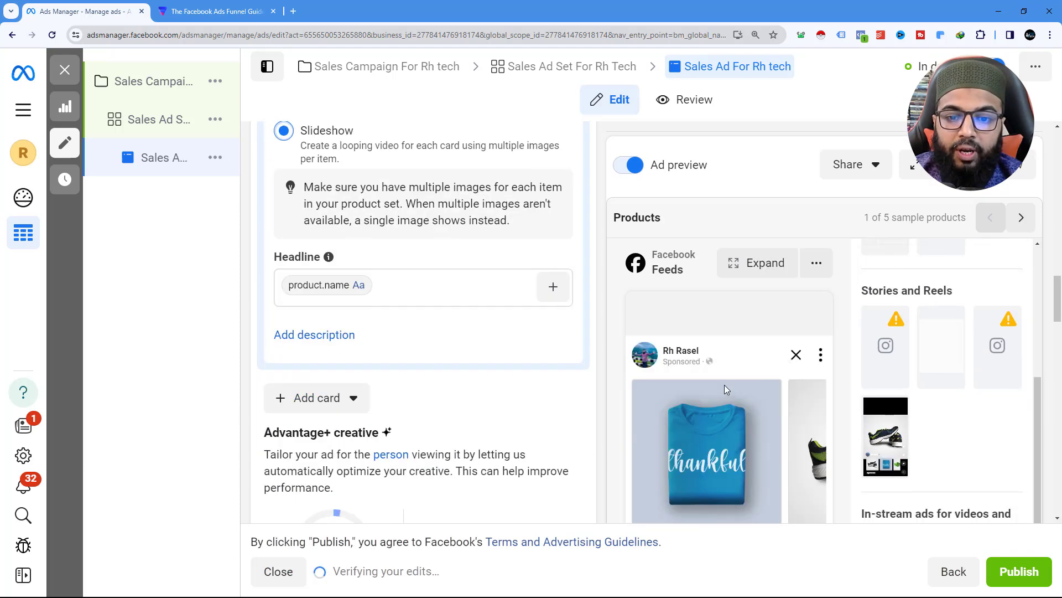
scroll(525, 356, up, 3)
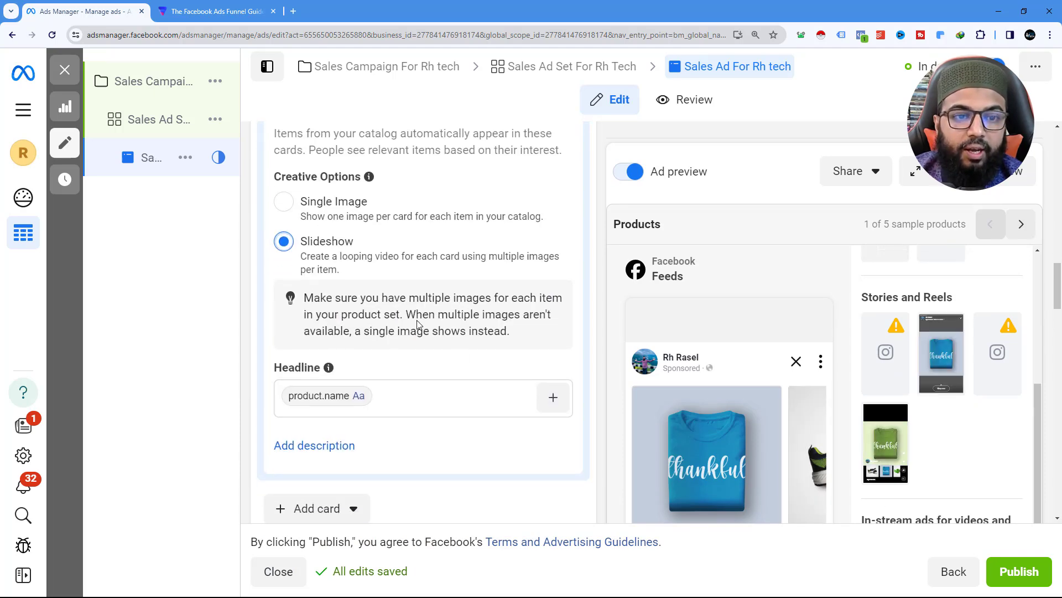
scroll(418, 324, up, 4)
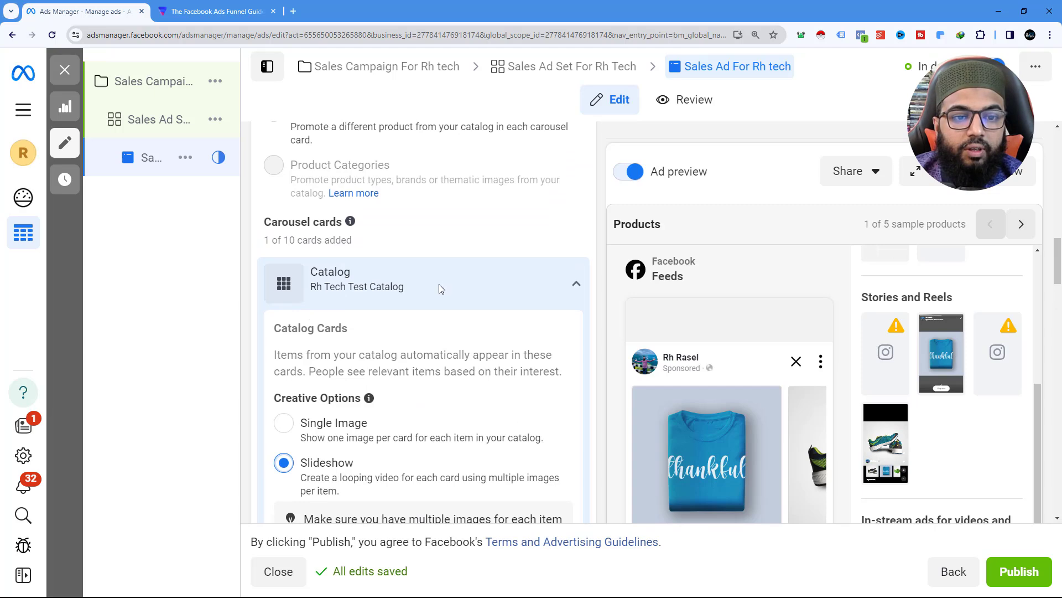
scroll(420, 229, down, 7)
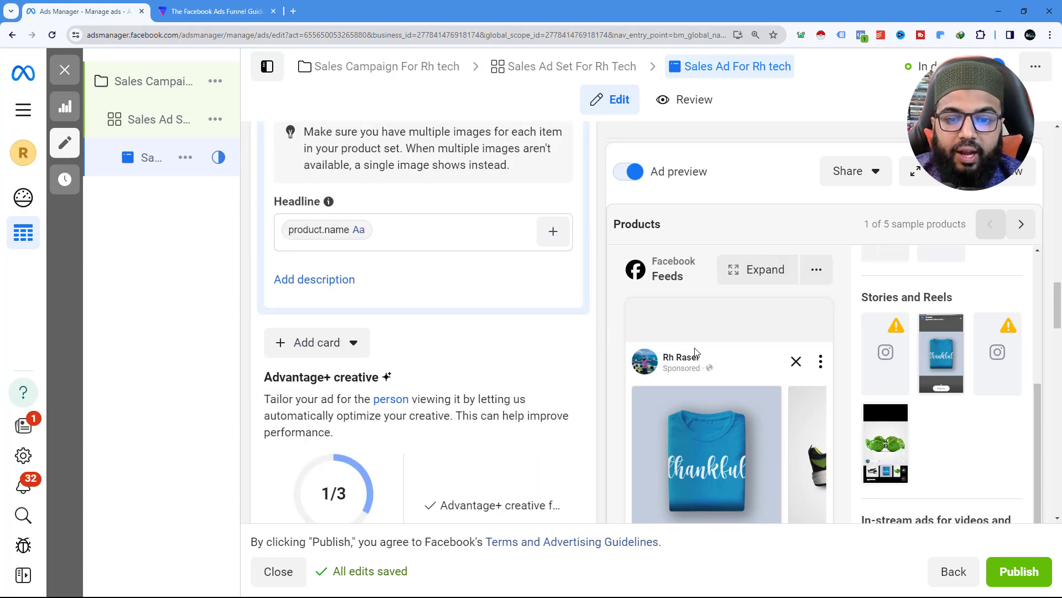
scroll(420, 321, down, 2)
scroll(837, 347, down, 3)
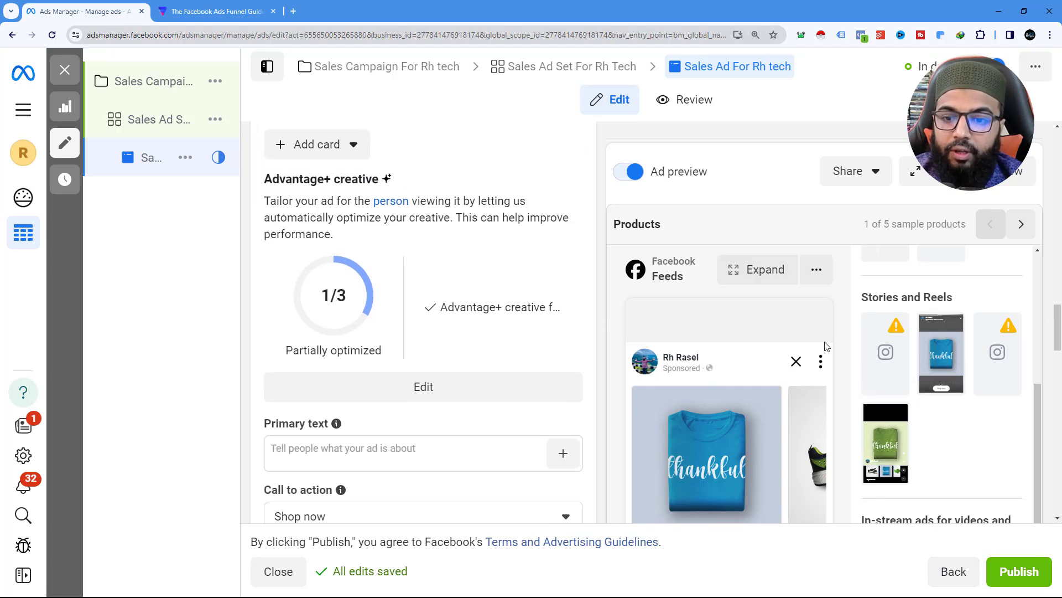
scroll(837, 346, up, 2)
Add a feed link description to the catalog cards using the product's Price field, and check the ad preview.
key(ctrl+minus)
key(ctrl+minus)
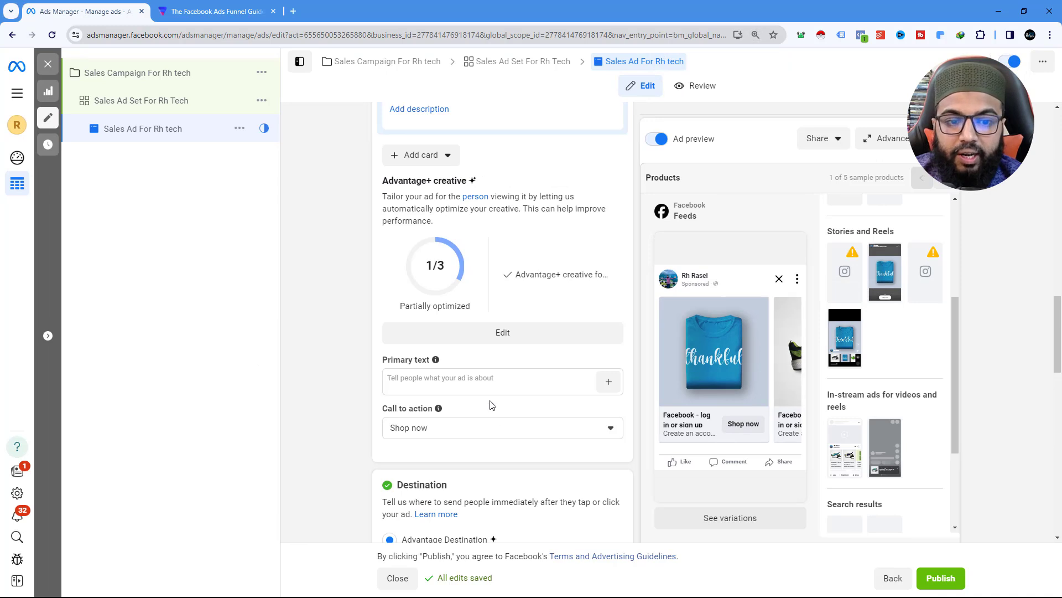
scroll(399, 349, up, 3)
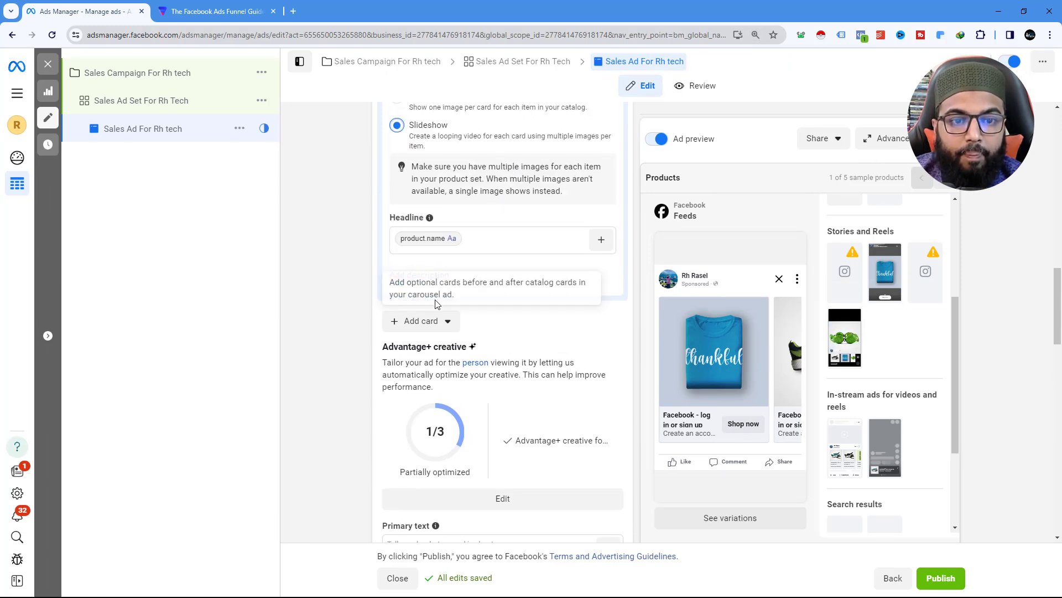
click(420, 275)
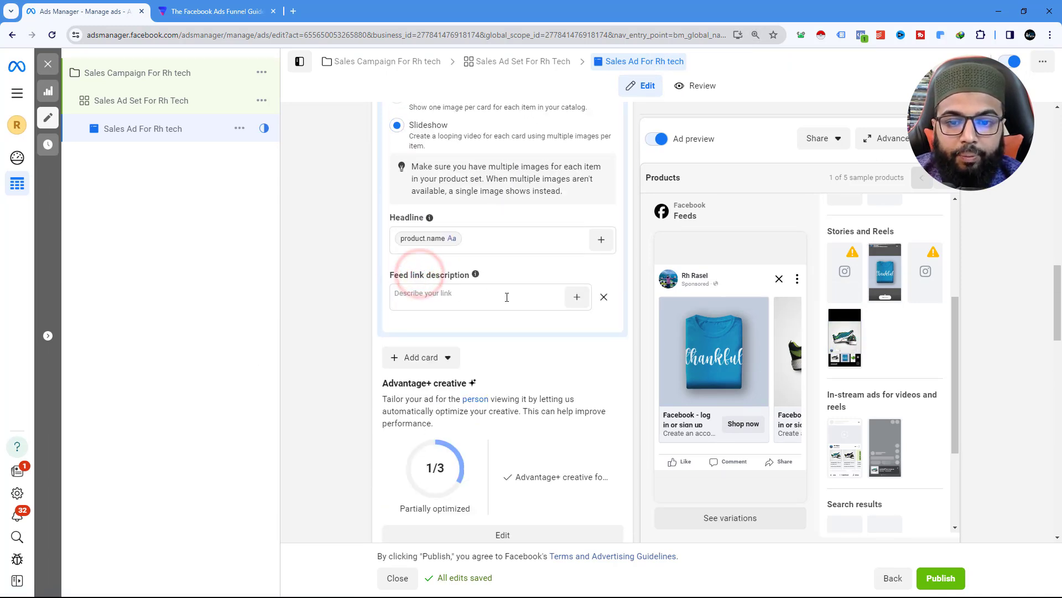
click(577, 298)
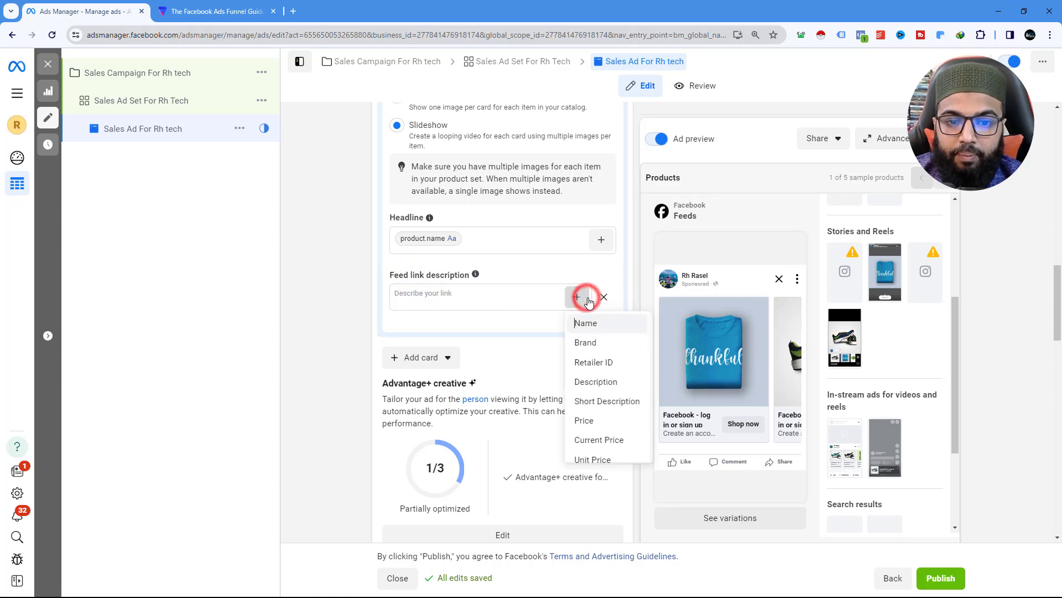
click(591, 418)
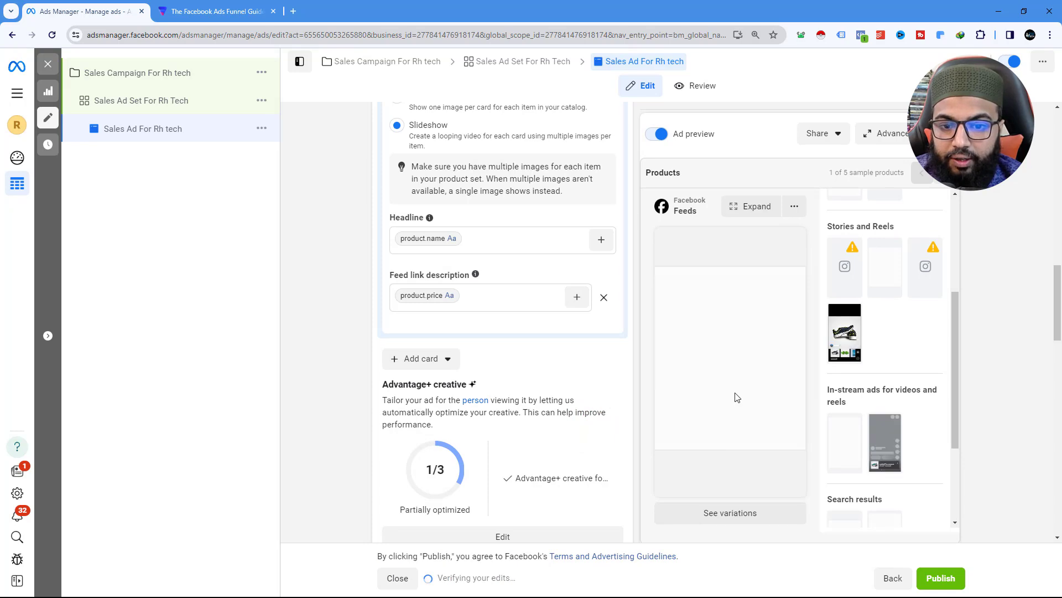
key(ctrl+plus)
key(ctrl+plus)
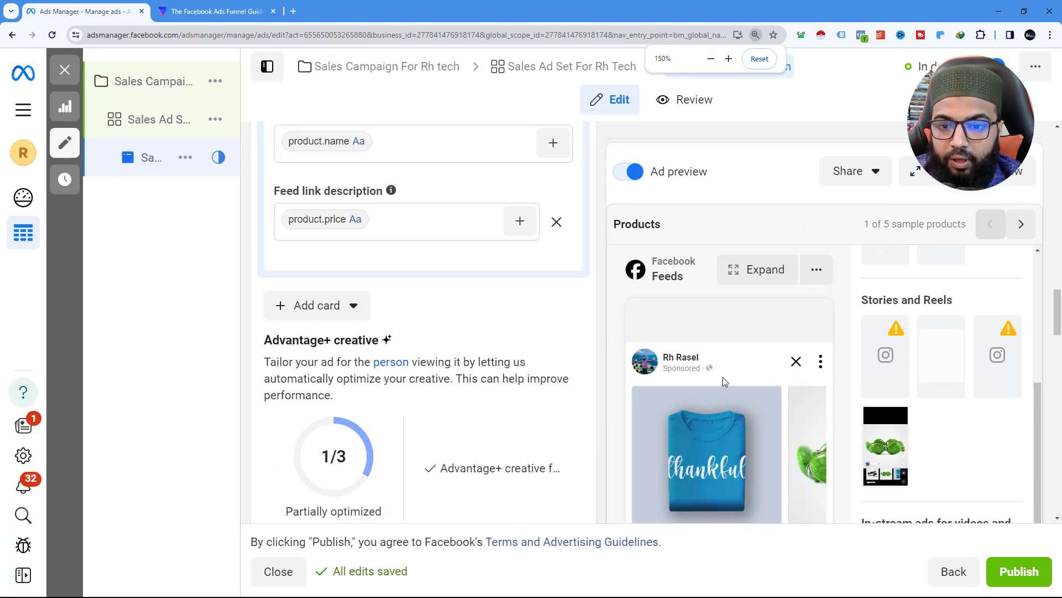
key(ctrl+minus)
key(ctrl+minus)
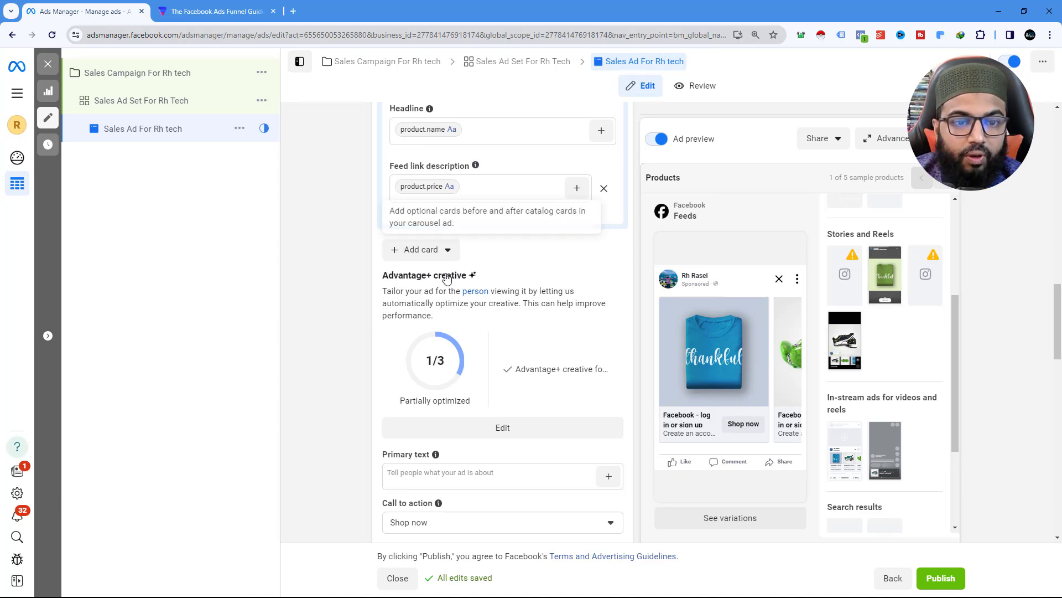
Enter "Get 25% Discount" as the ad's primary text.
key(ctrl+plus)
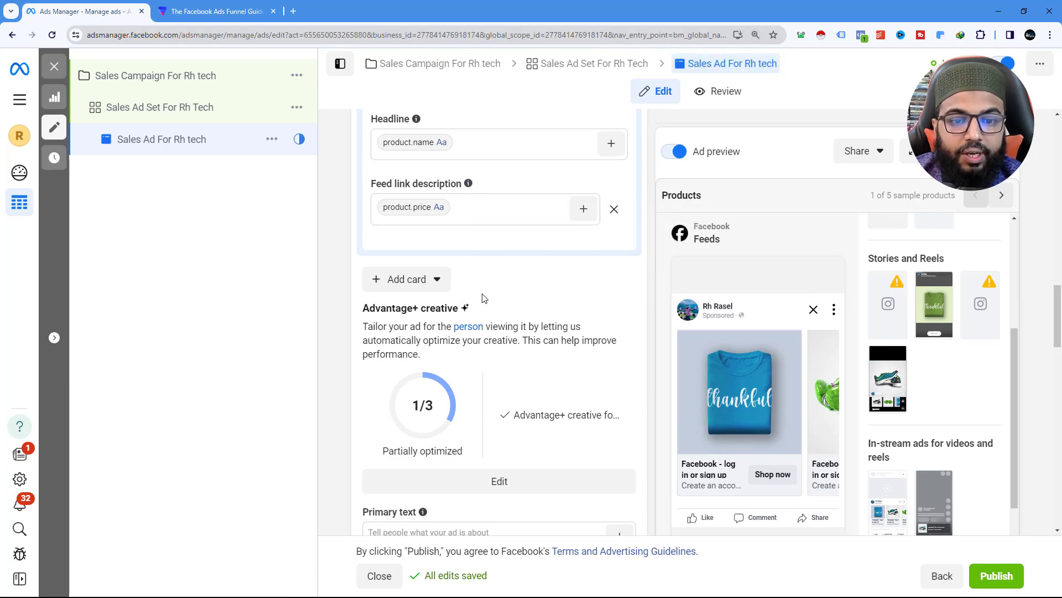
scroll(482, 299, down, 1)
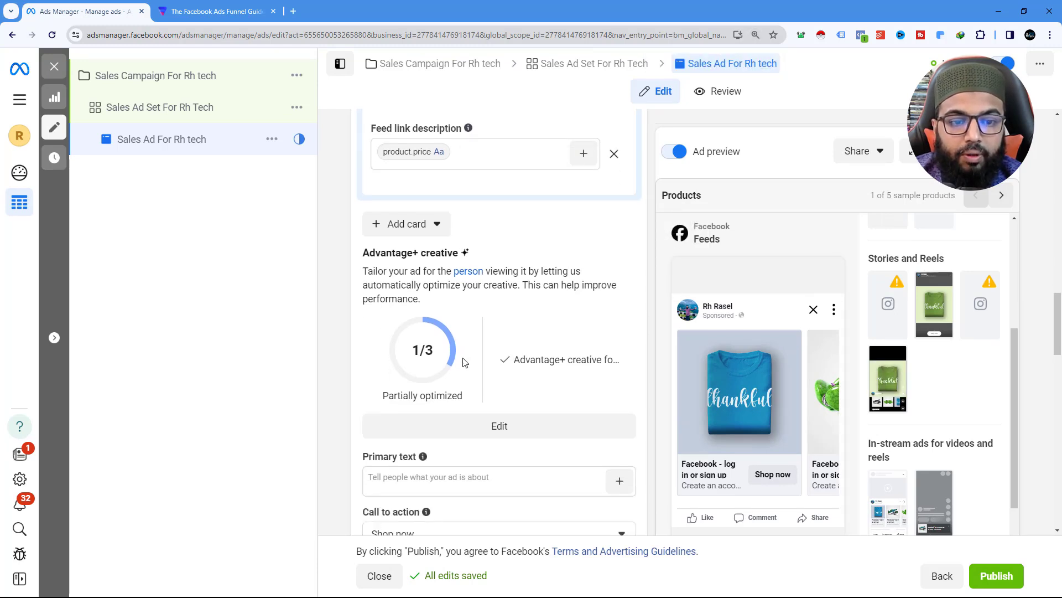
scroll(536, 352, down, 2)
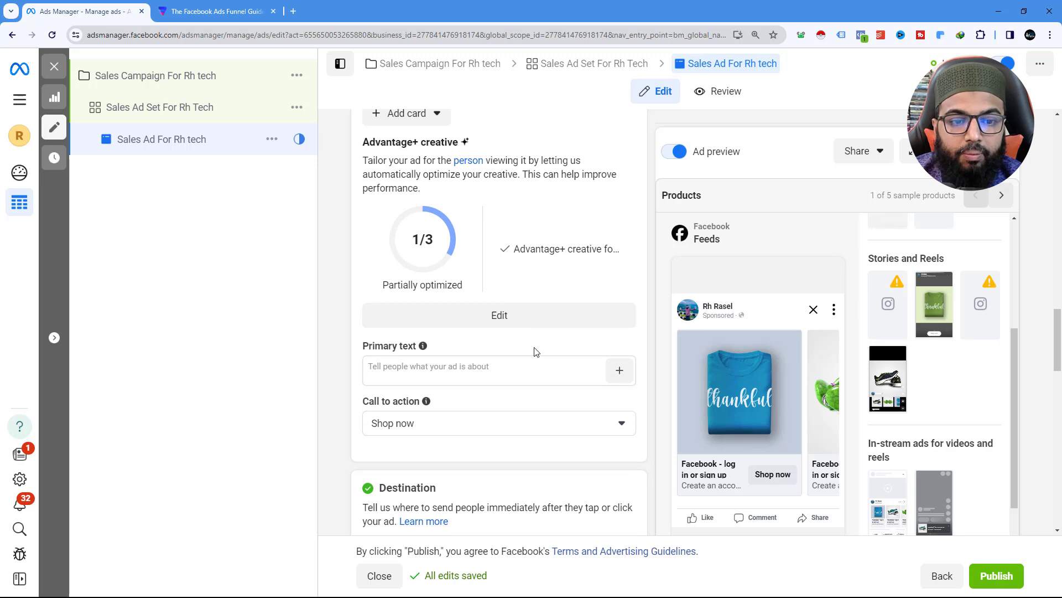
click(402, 366)
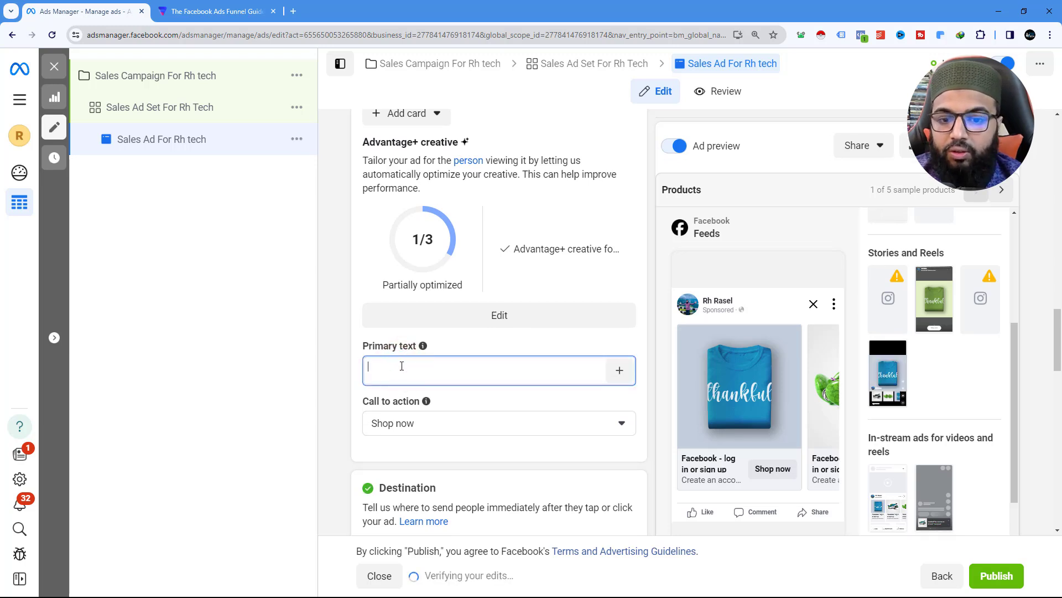
text(Get)
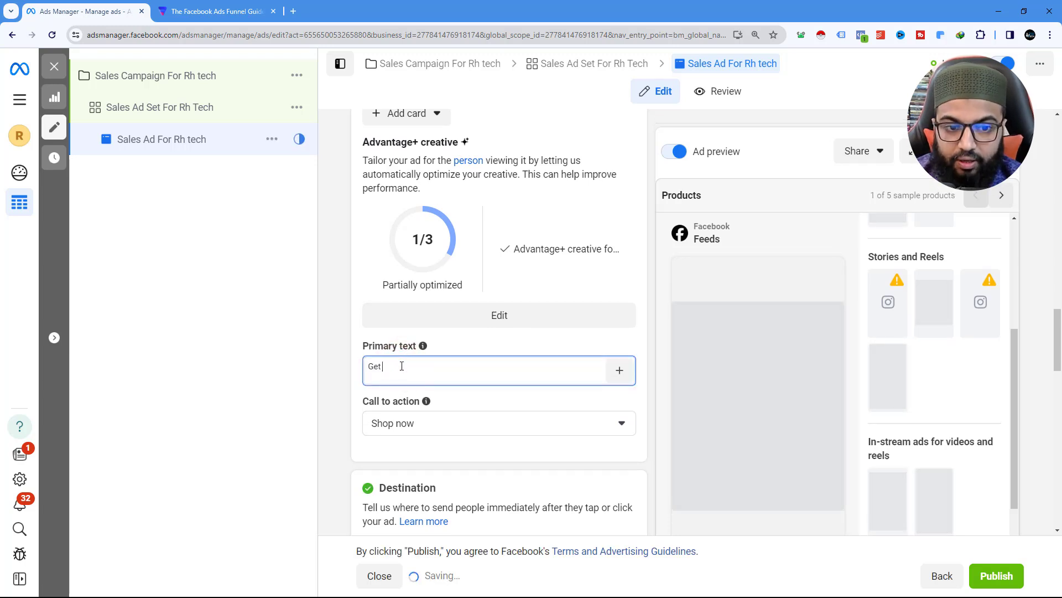
text( 25)
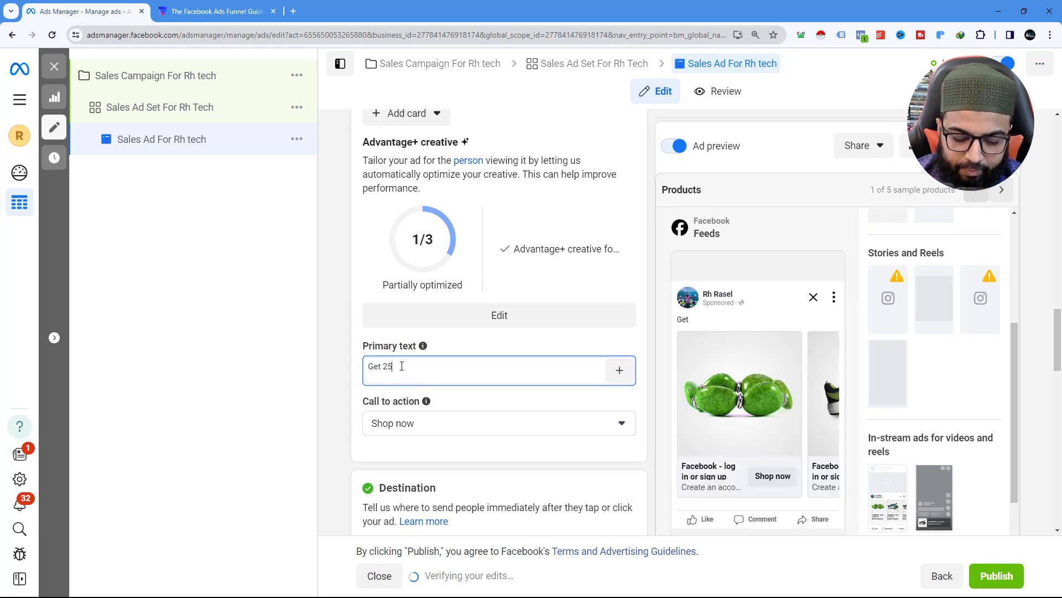
text(% Dis)
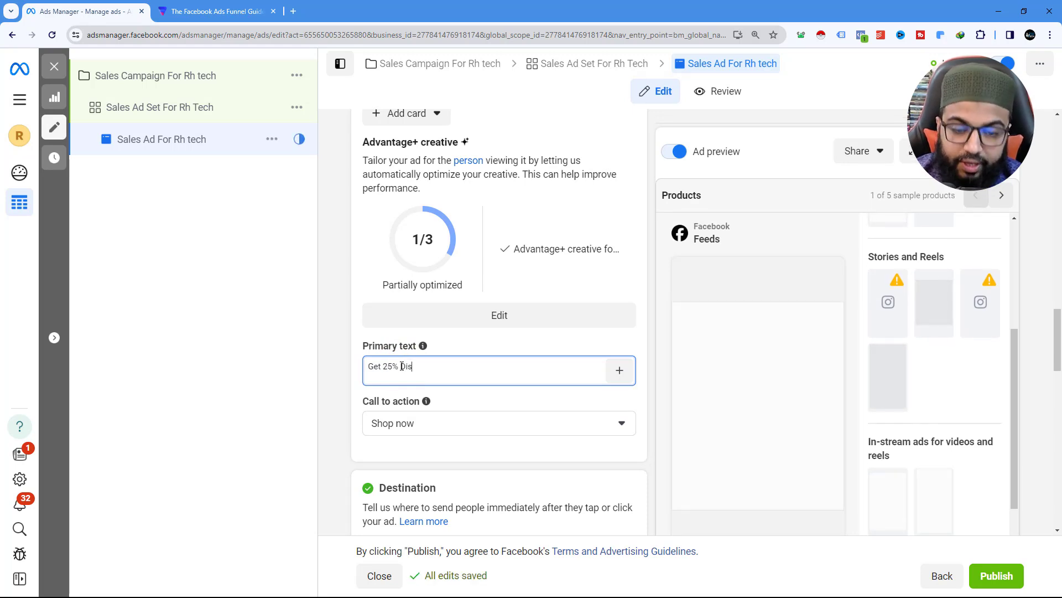
text(count)
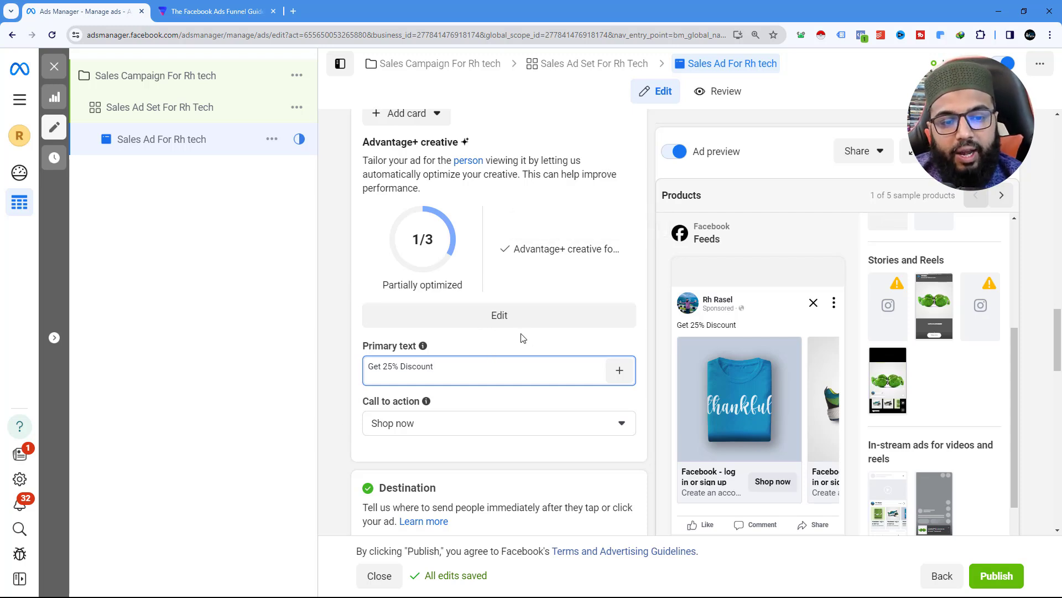
Review the available call-to-action options for the ad, keeping Shop now selected.
scroll(517, 336, down, 2)
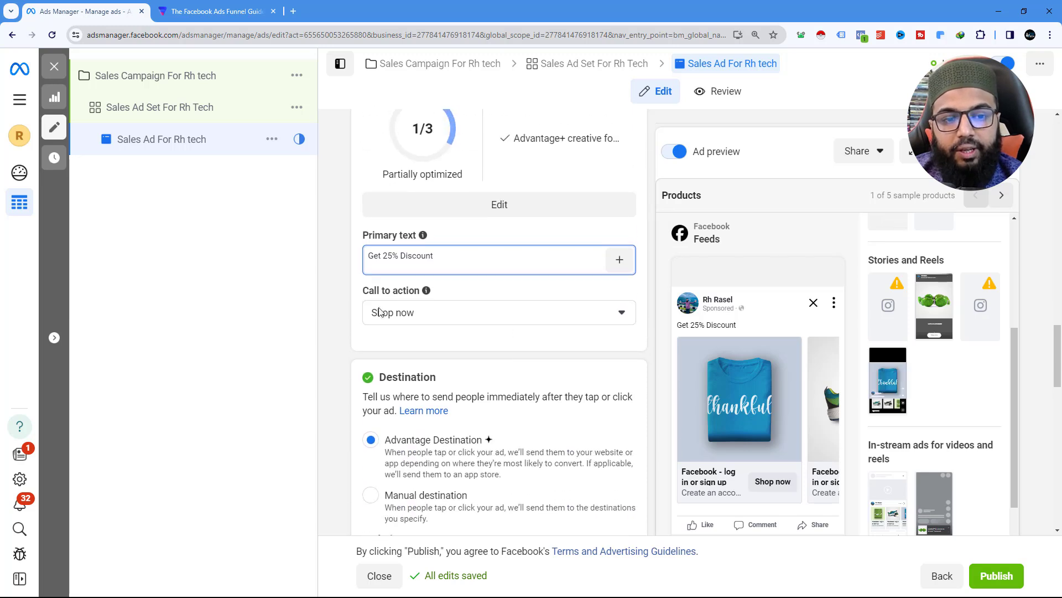
click(478, 308)
scroll(420, 406, down, 2)
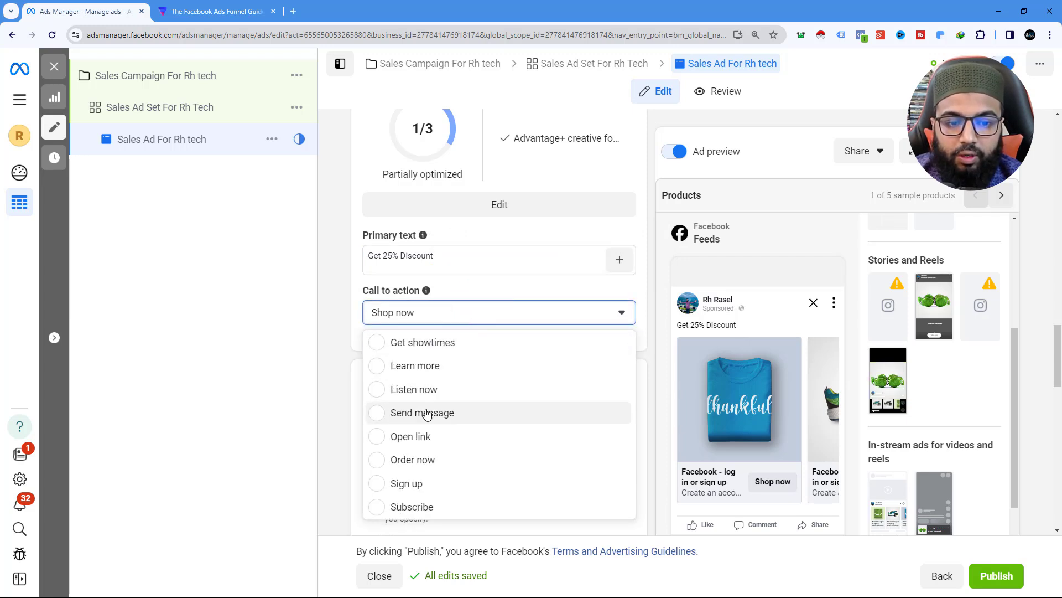
click(350, 334)
From the ad's empty Website URL setting, open the store site blog.rhtechltd.com in a new browser tab.
scroll(408, 325, down, 2)
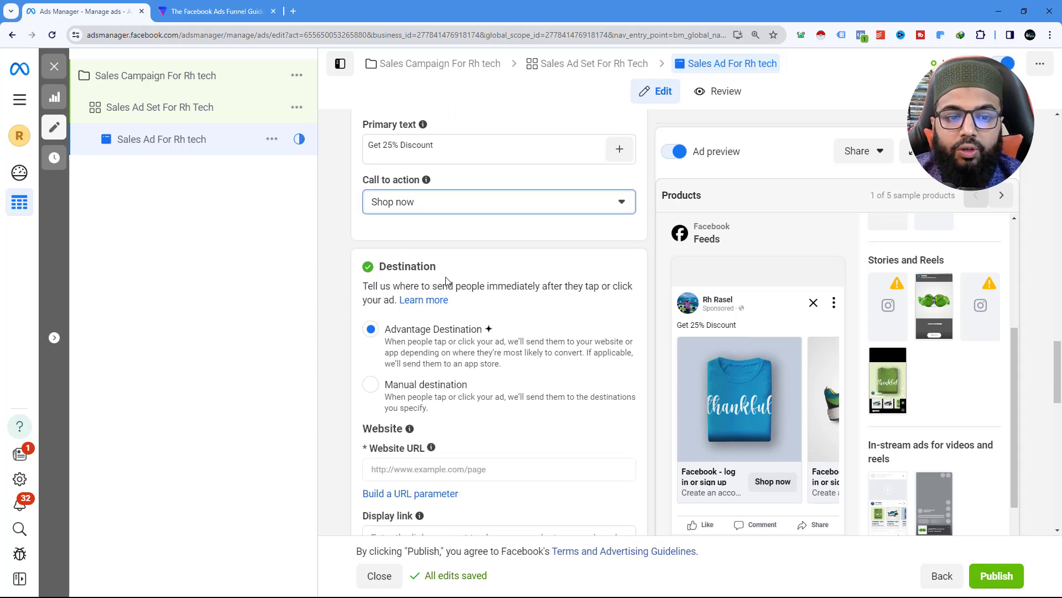
scroll(447, 280, down, 2)
scroll(429, 275, down, 2)
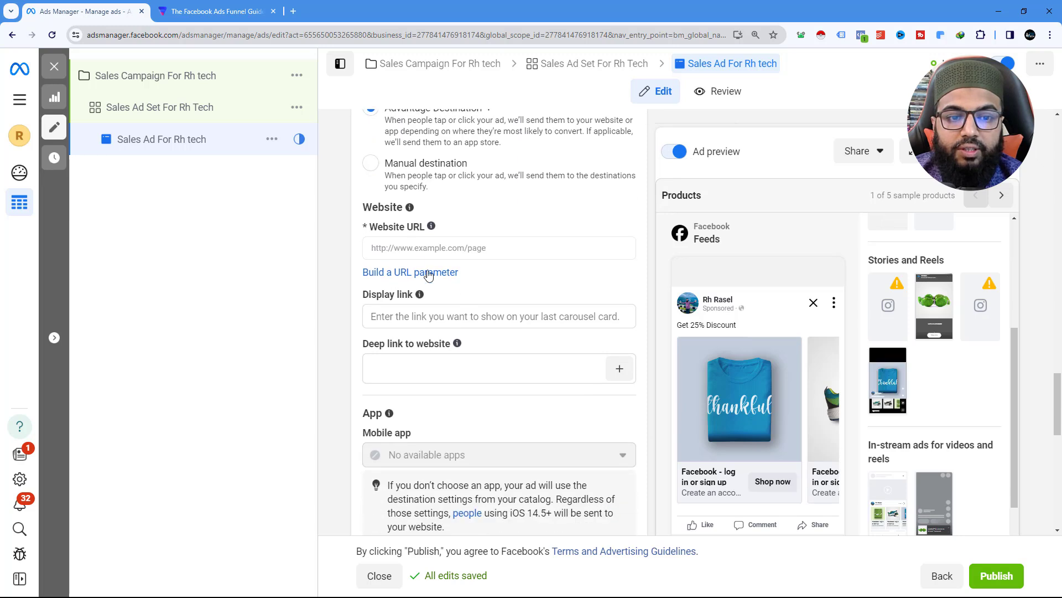
click(414, 246)
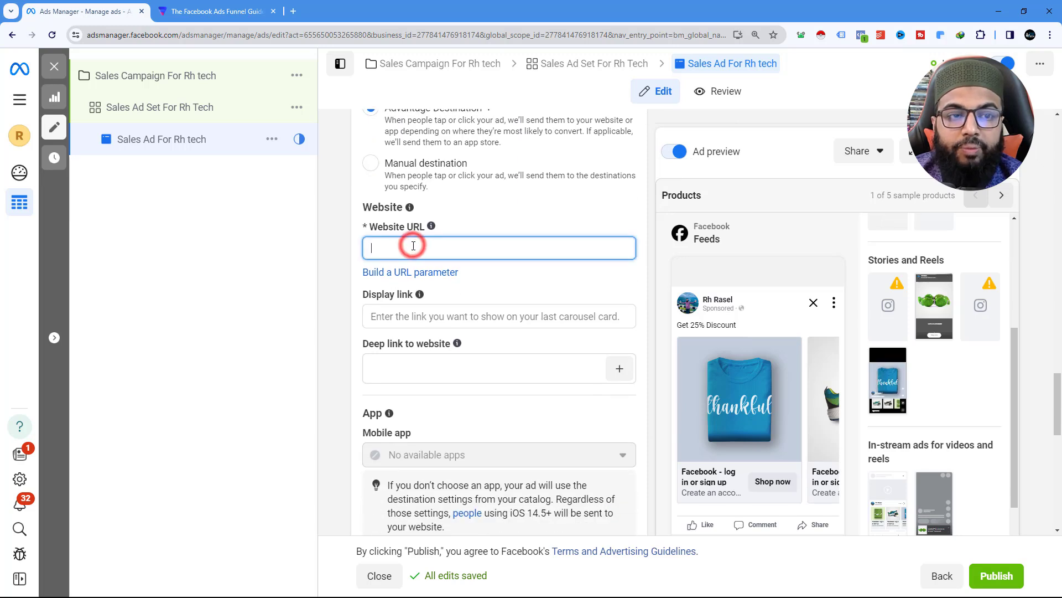
click(295, 12)
text(blog.rhtechltd.com)
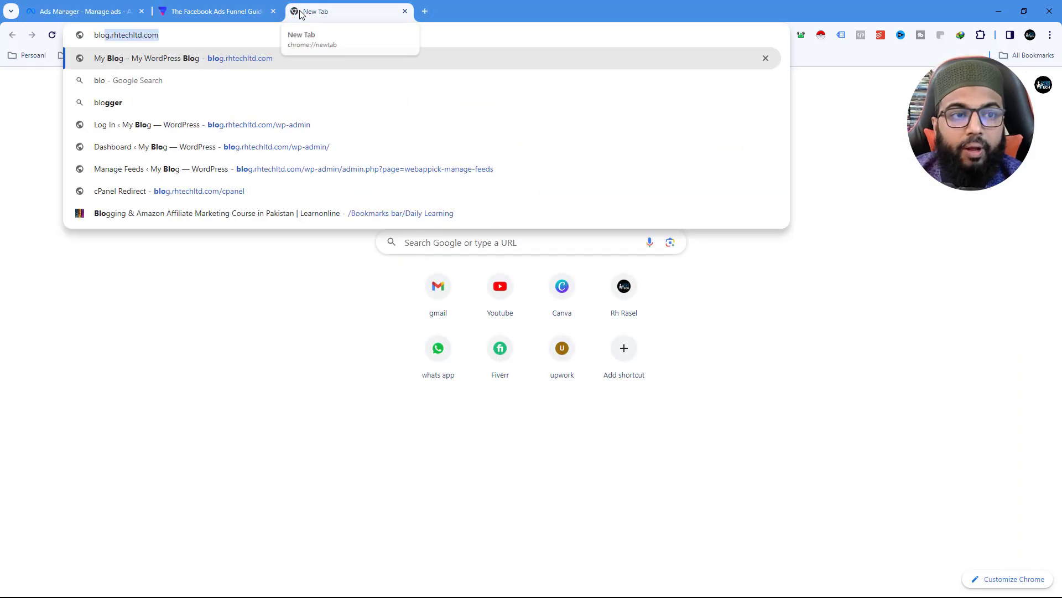
key(Return)
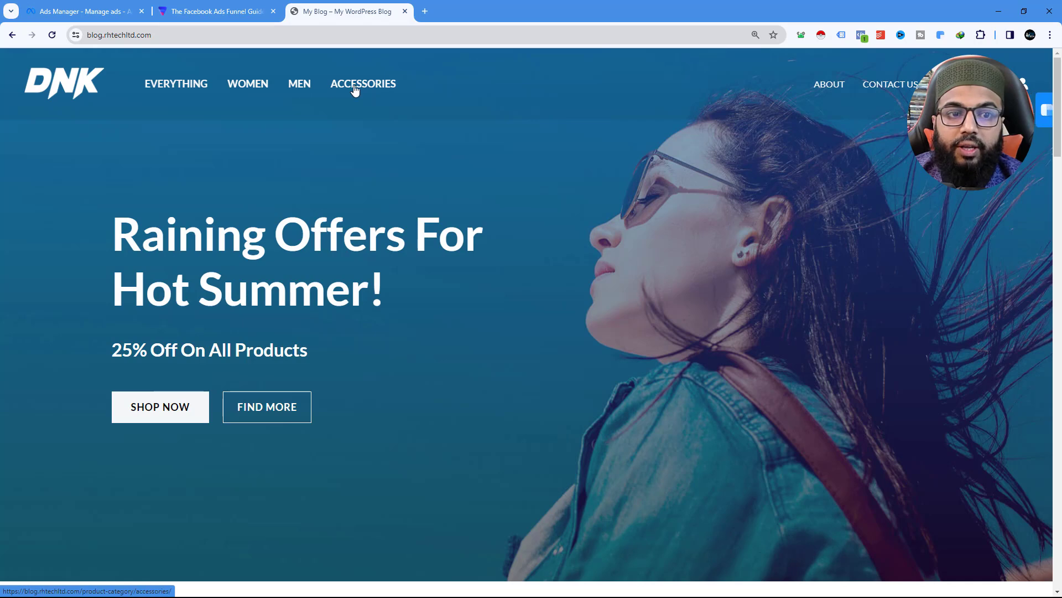
Open the store's Women category and look through its products.
click(254, 84)
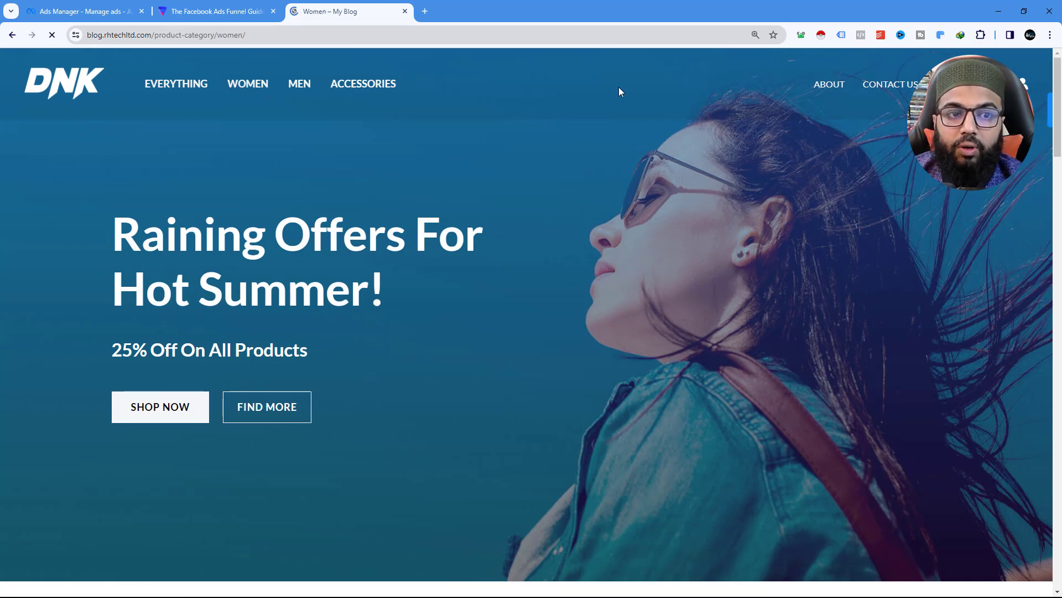
scroll(618, 157, down, 4)
scroll(618, 159, down, 5)
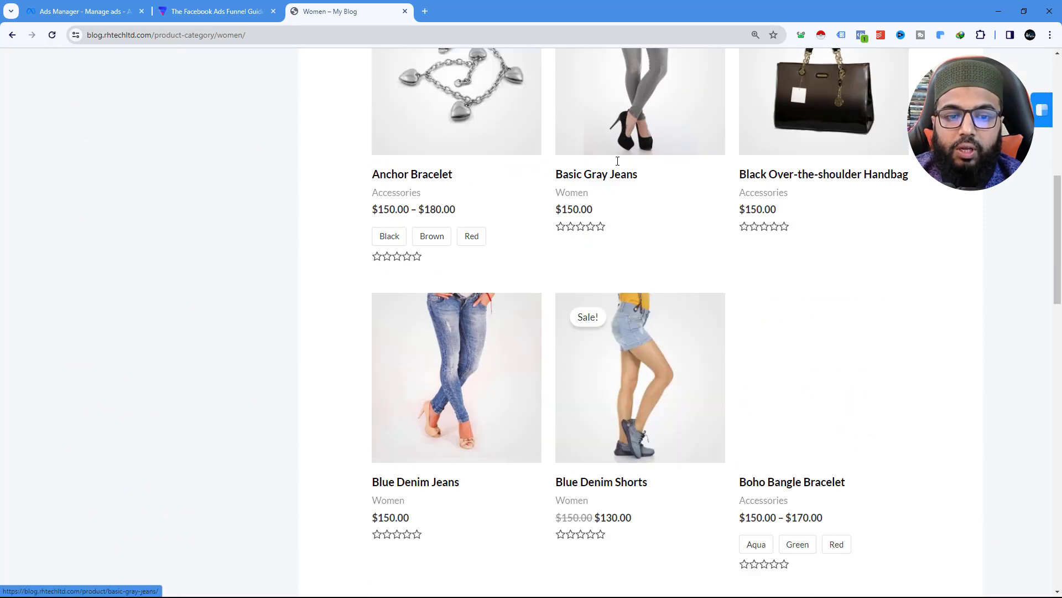
drag(152, 35, 74, 35)
right_click(147, 37)
click(188, 142)
click(83, 11)
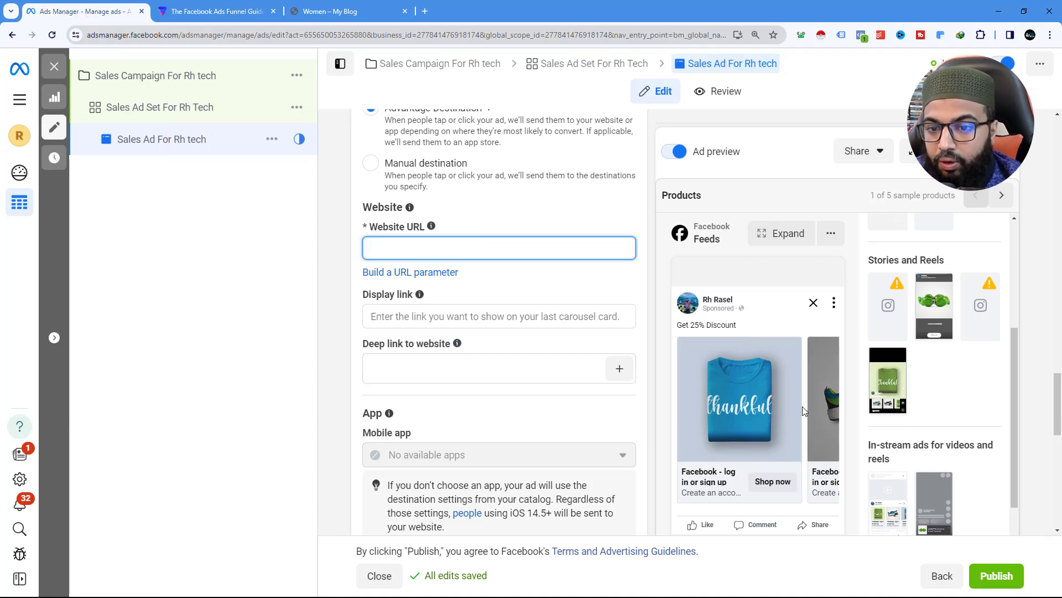
right_click(389, 249)
click(429, 357)
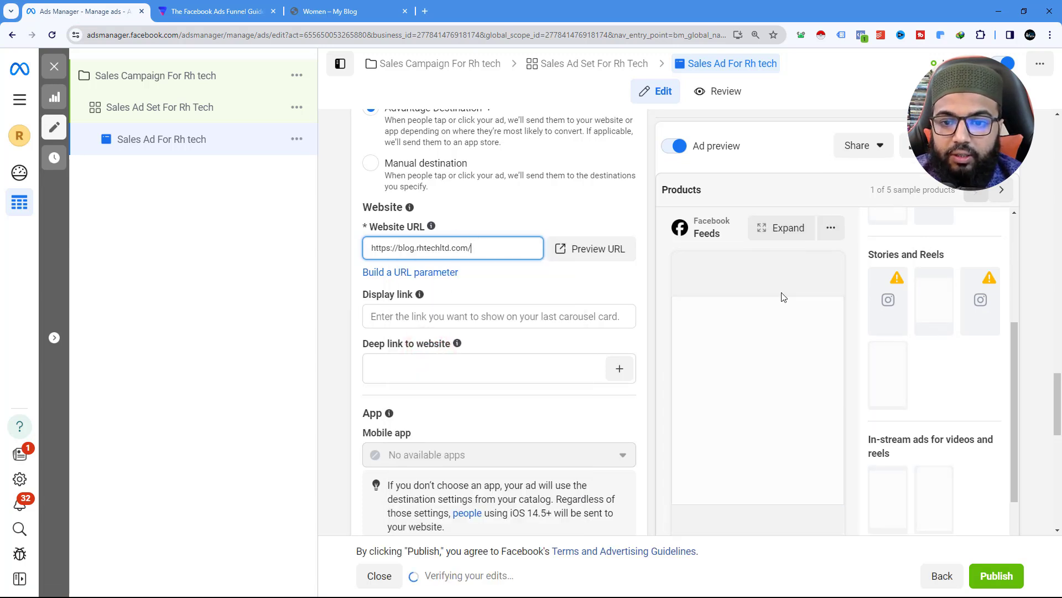
scroll(745, 347, down, 1)
scroll(745, 347, down, 1)
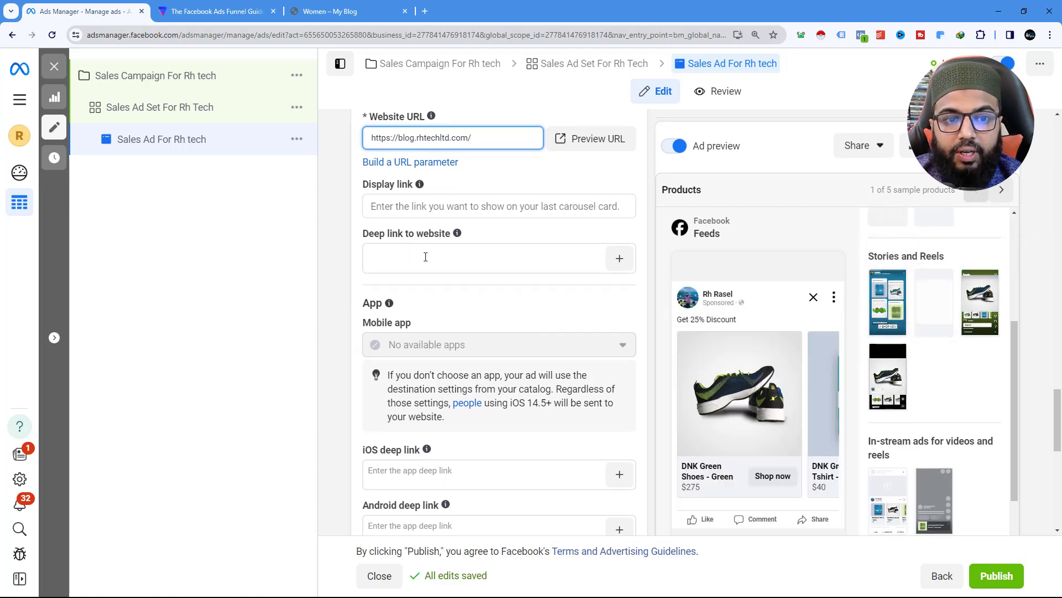
scroll(439, 260, up, 2)
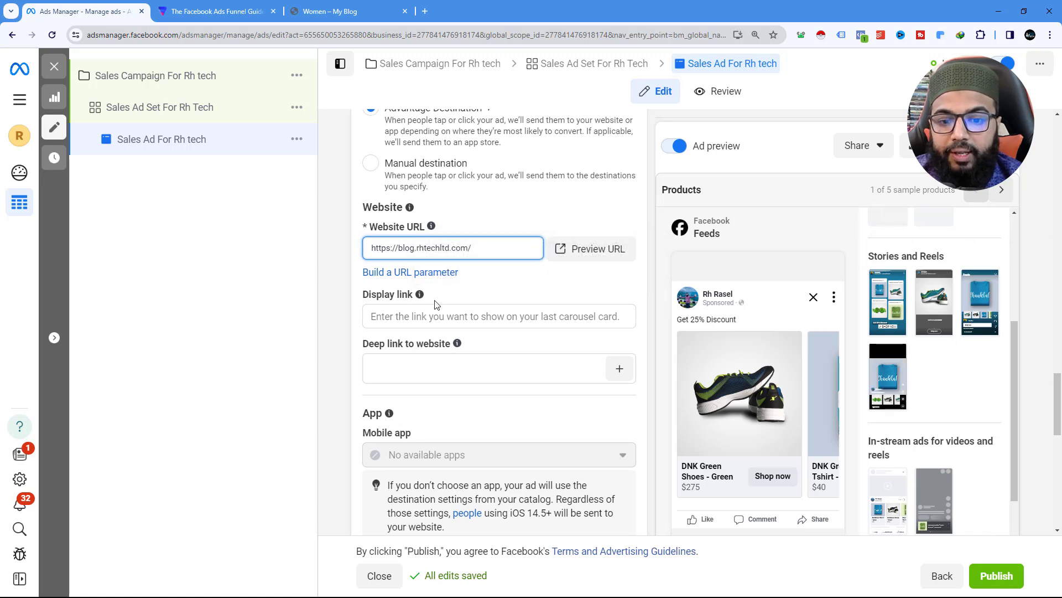
right_click(451, 322)
click(488, 157)
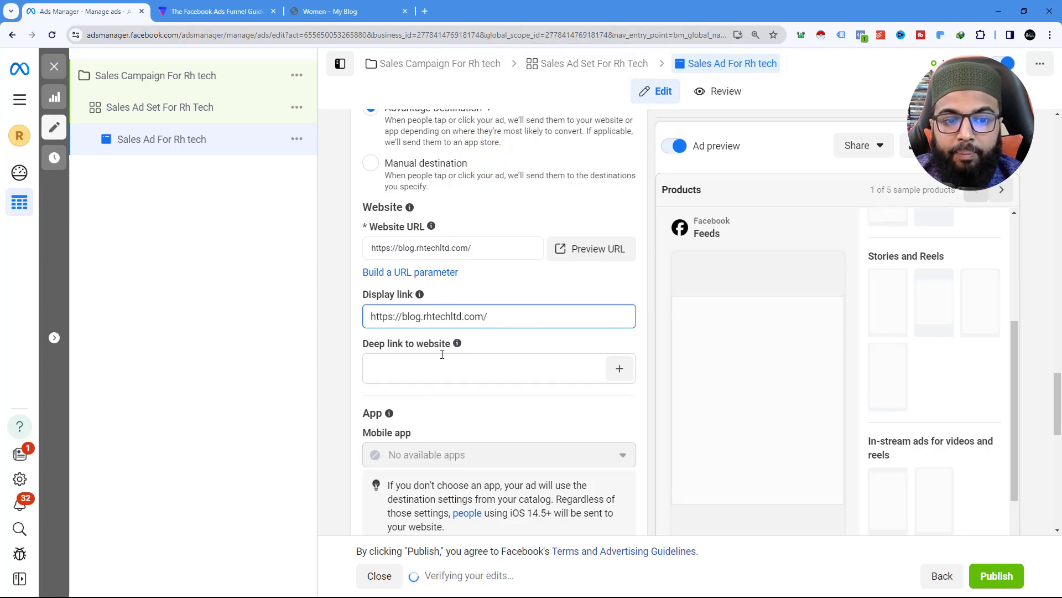
Enable Website events in the ad's tracking settings, using the rh tech ltd pixel dataset.
scroll(425, 368, down, 2)
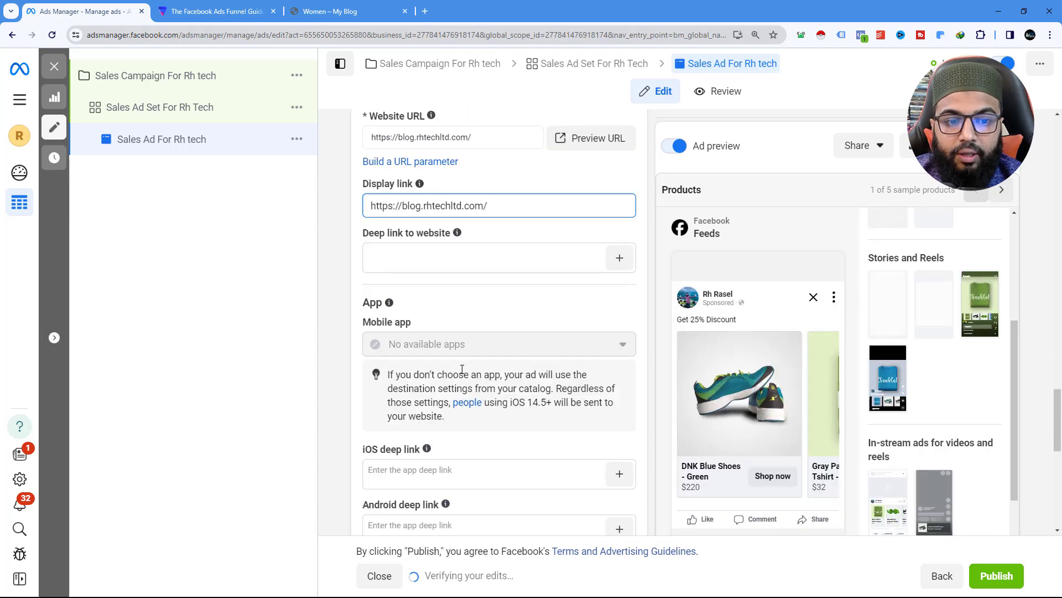
scroll(462, 369, down, 4)
scroll(442, 310, down, 4)
scroll(375, 311, down, 1)
click(371, 307)
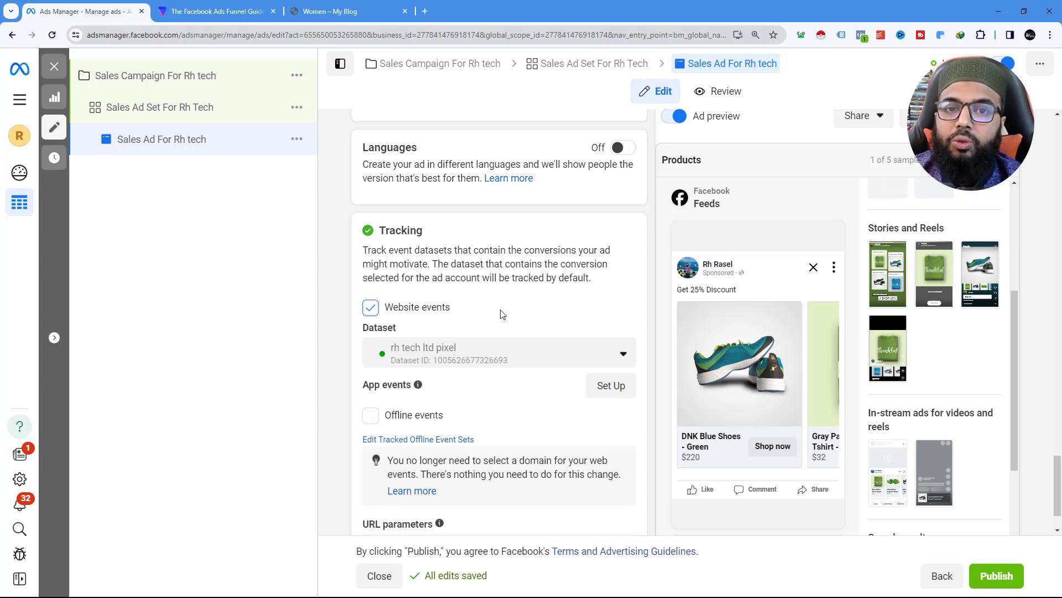
scroll(555, 351, down, 1)
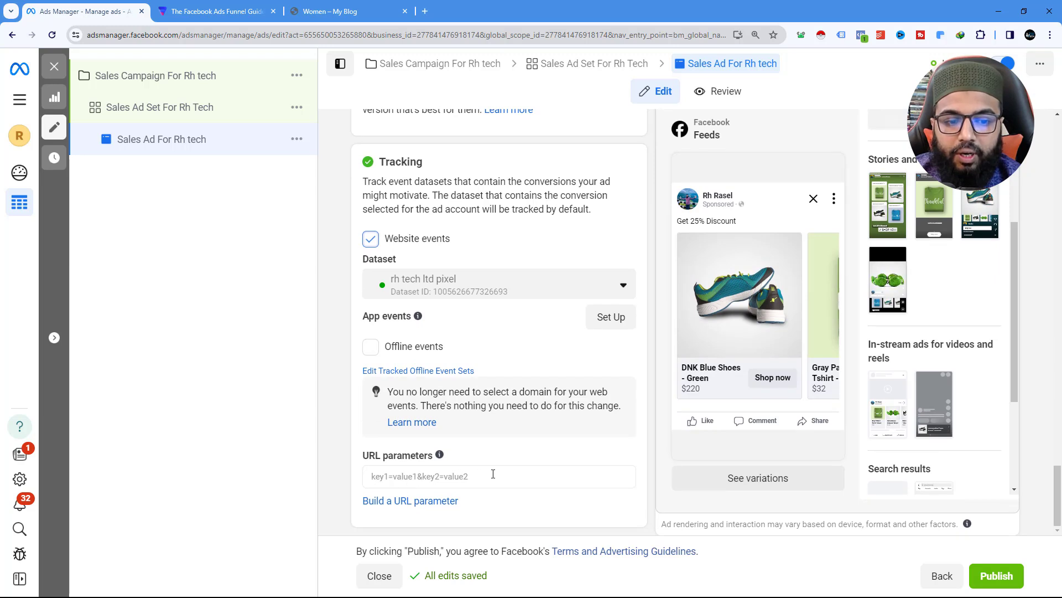
Check the carousel ad preview and look back over the ad's settings up to the ad name.
mouse_move(729, 387)
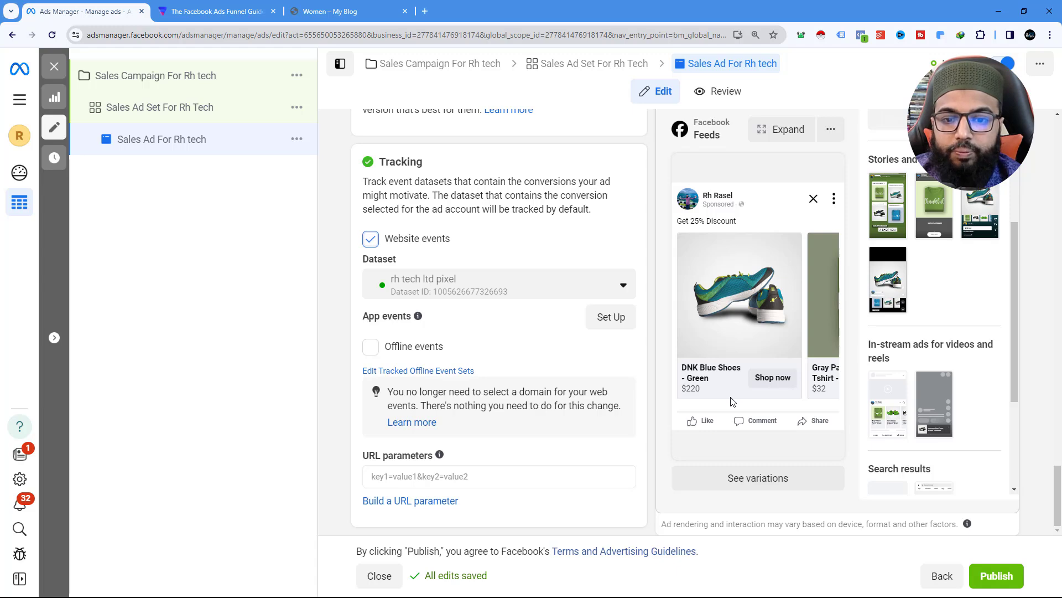
scroll(731, 401, up, 10)
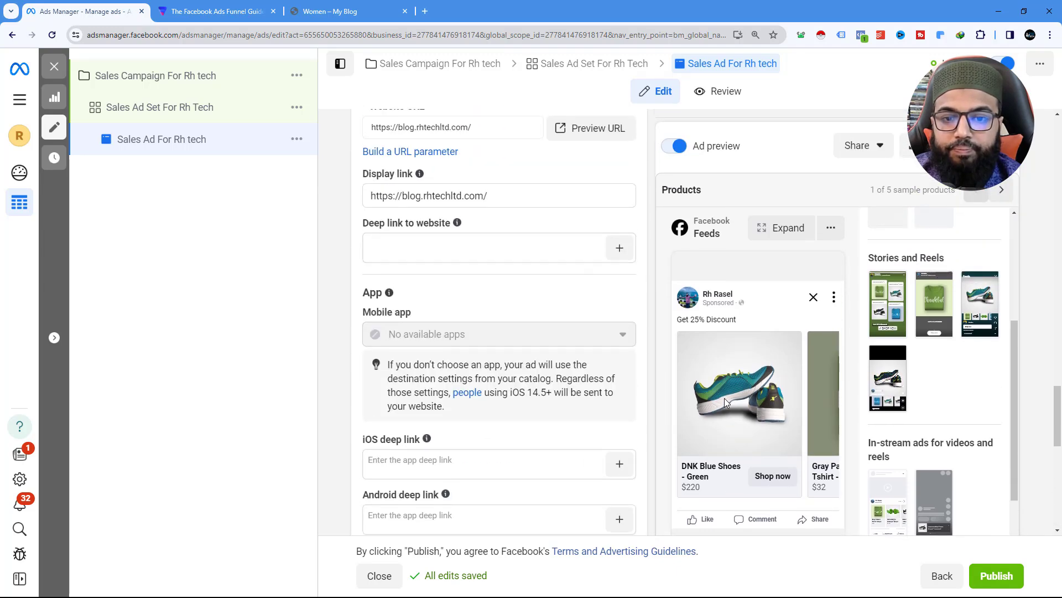
scroll(725, 397, up, 10)
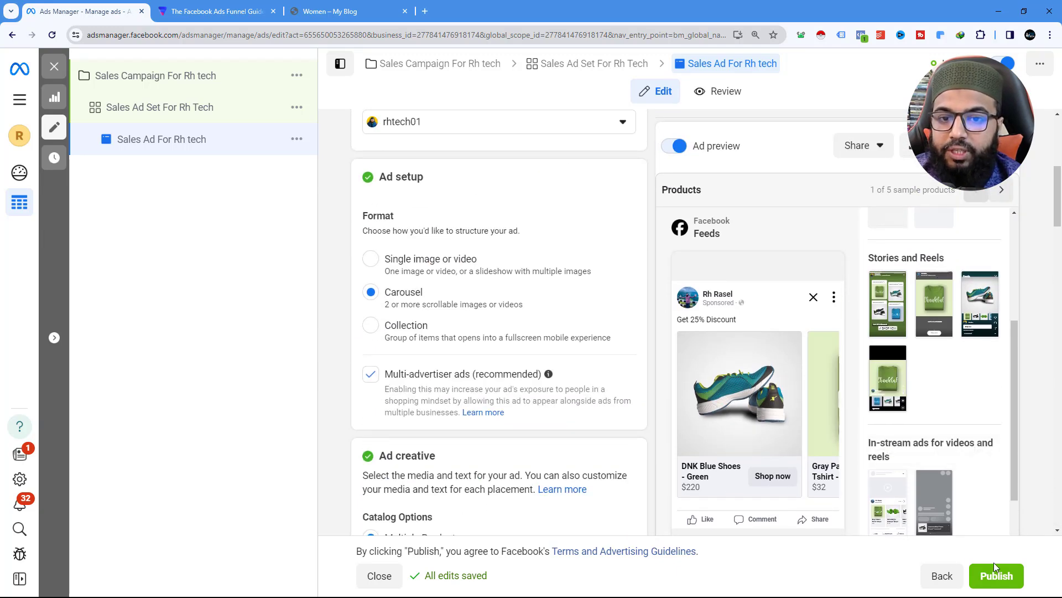
scroll(572, 370, up, 5)
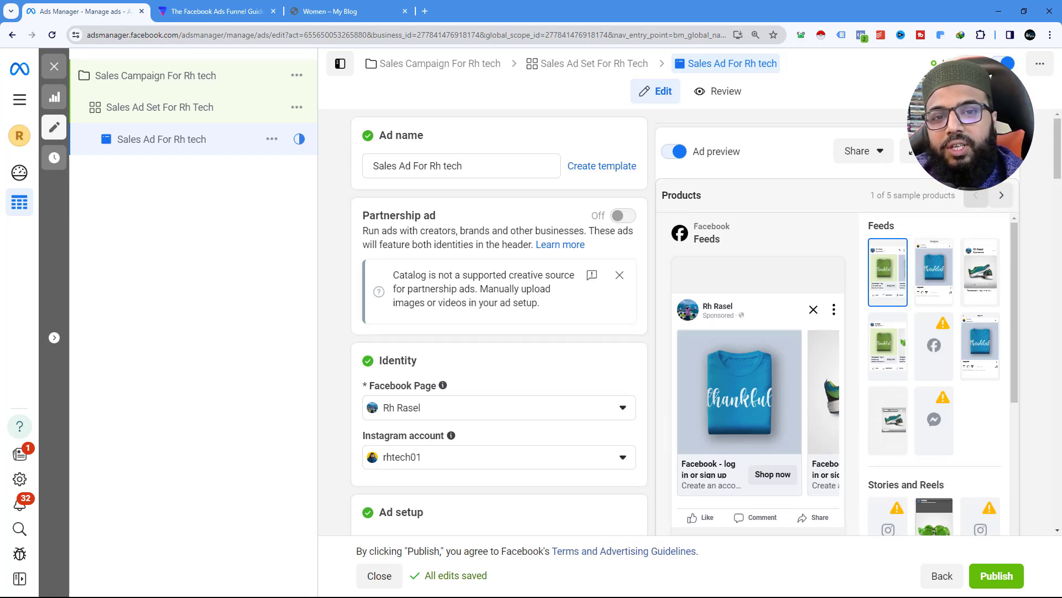